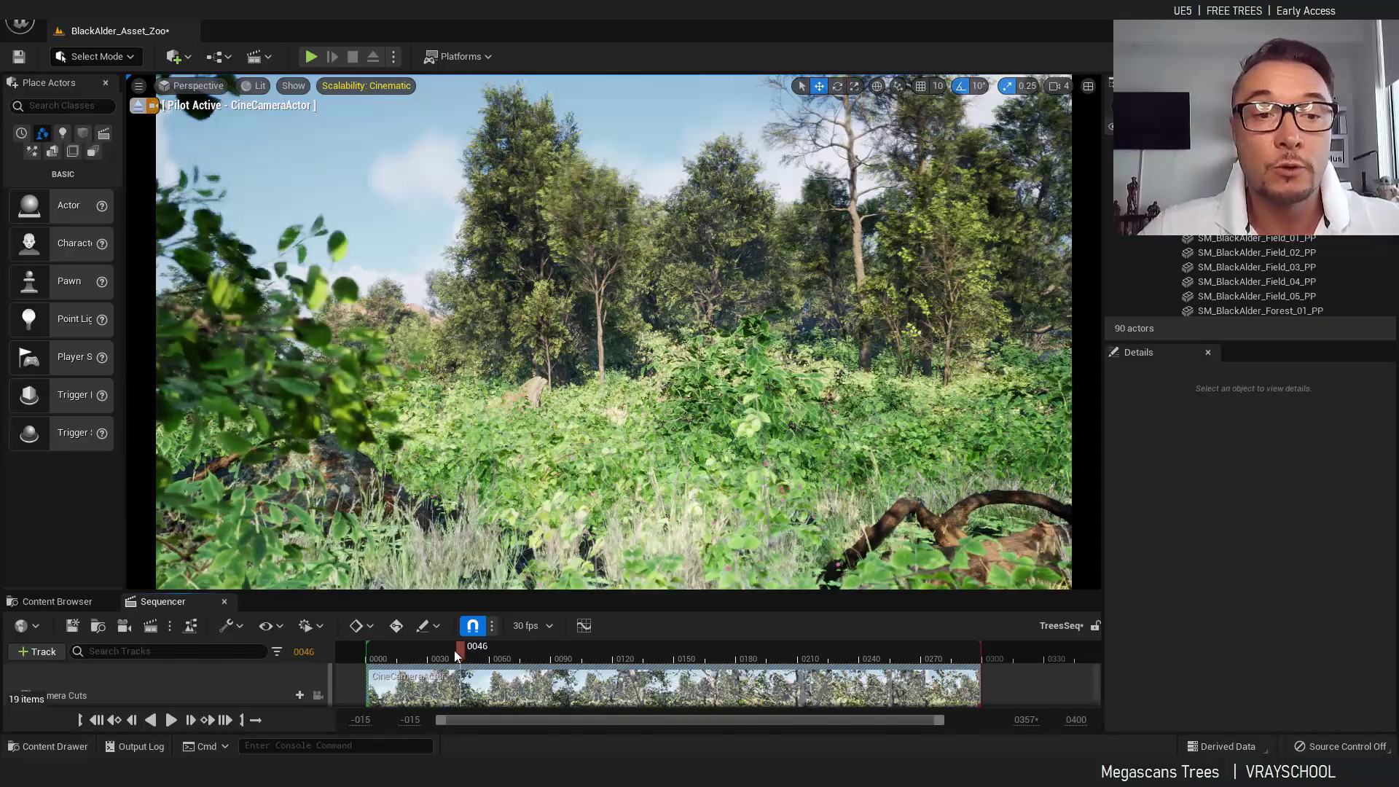
Step: Switch to the Epic Games Launcher and open the Megascans Trees: European Black Alder (early access) Marketplace page to browse its preview images
{"action": "left_click_drag", "start_coordinate": [455, 652], "coordinate": [394, 642]}
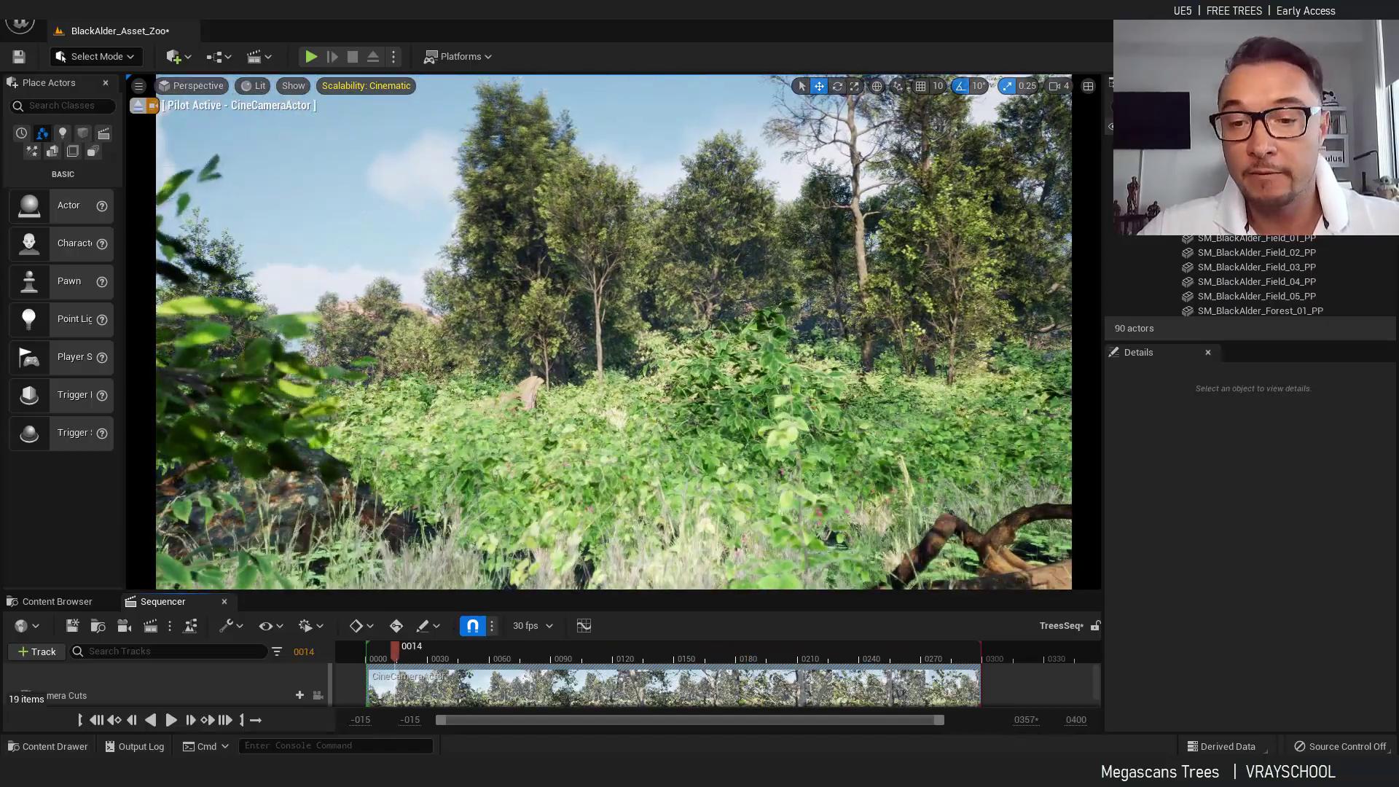
{"action": "key", "text": "alt+Tab"}
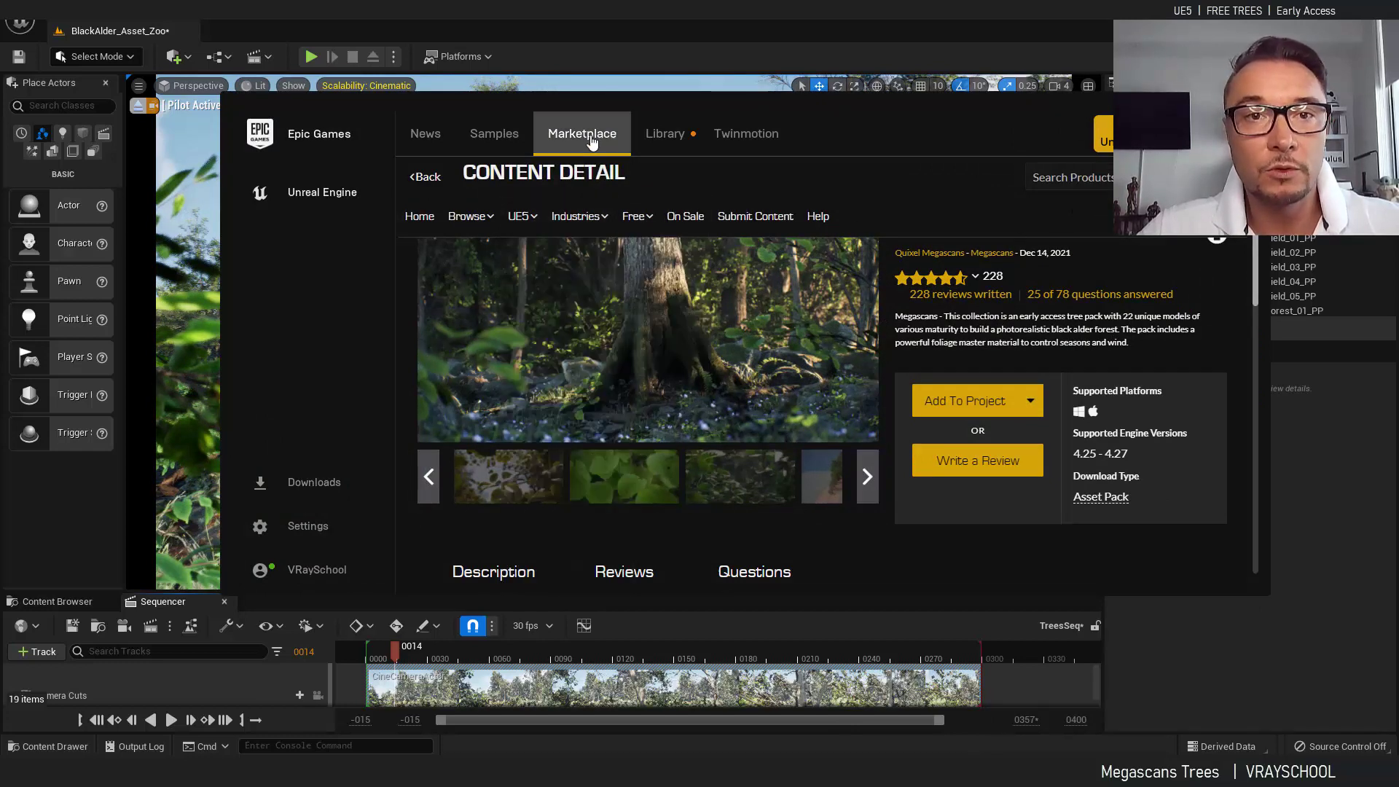
{"action": "left_click", "coordinate": [424, 177]}
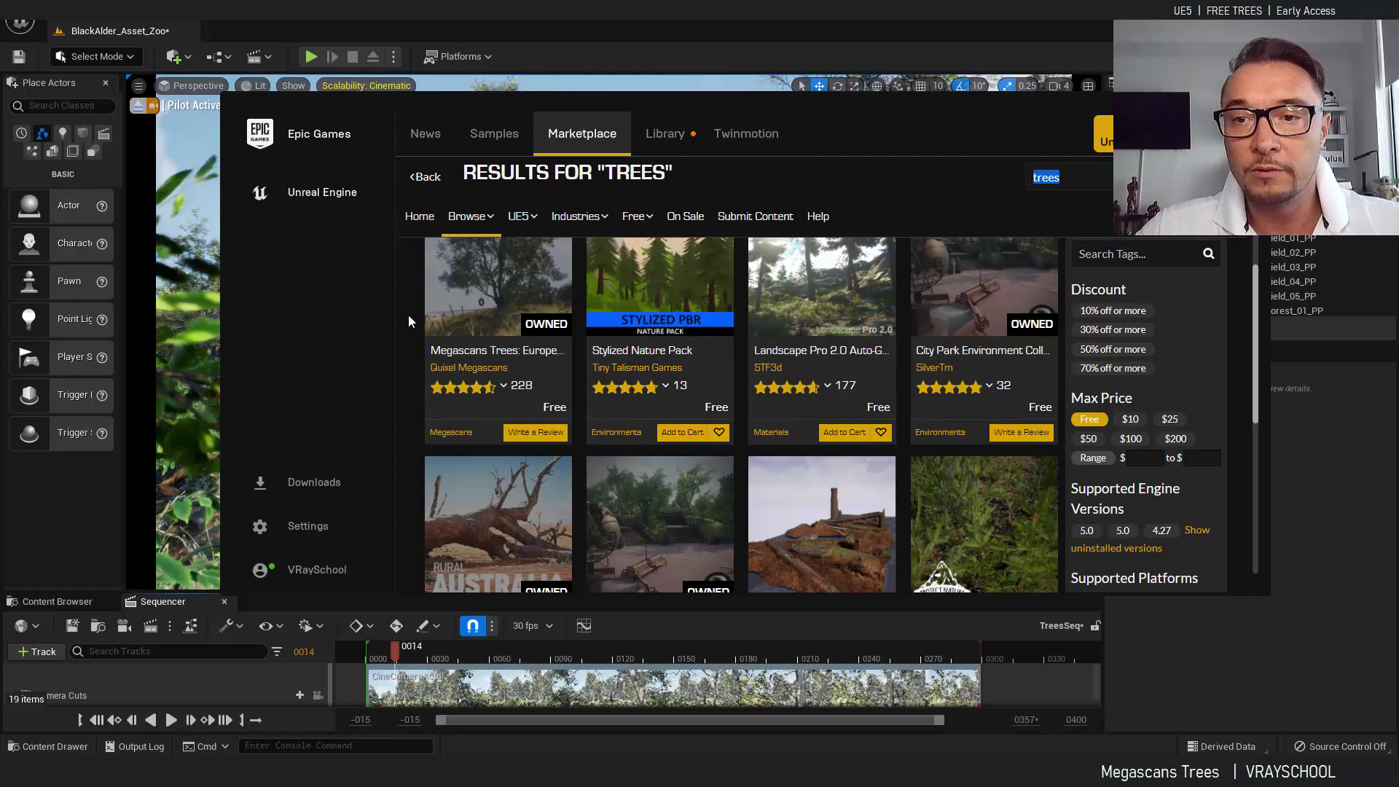
{"action": "left_click", "coordinate": [498, 296]}
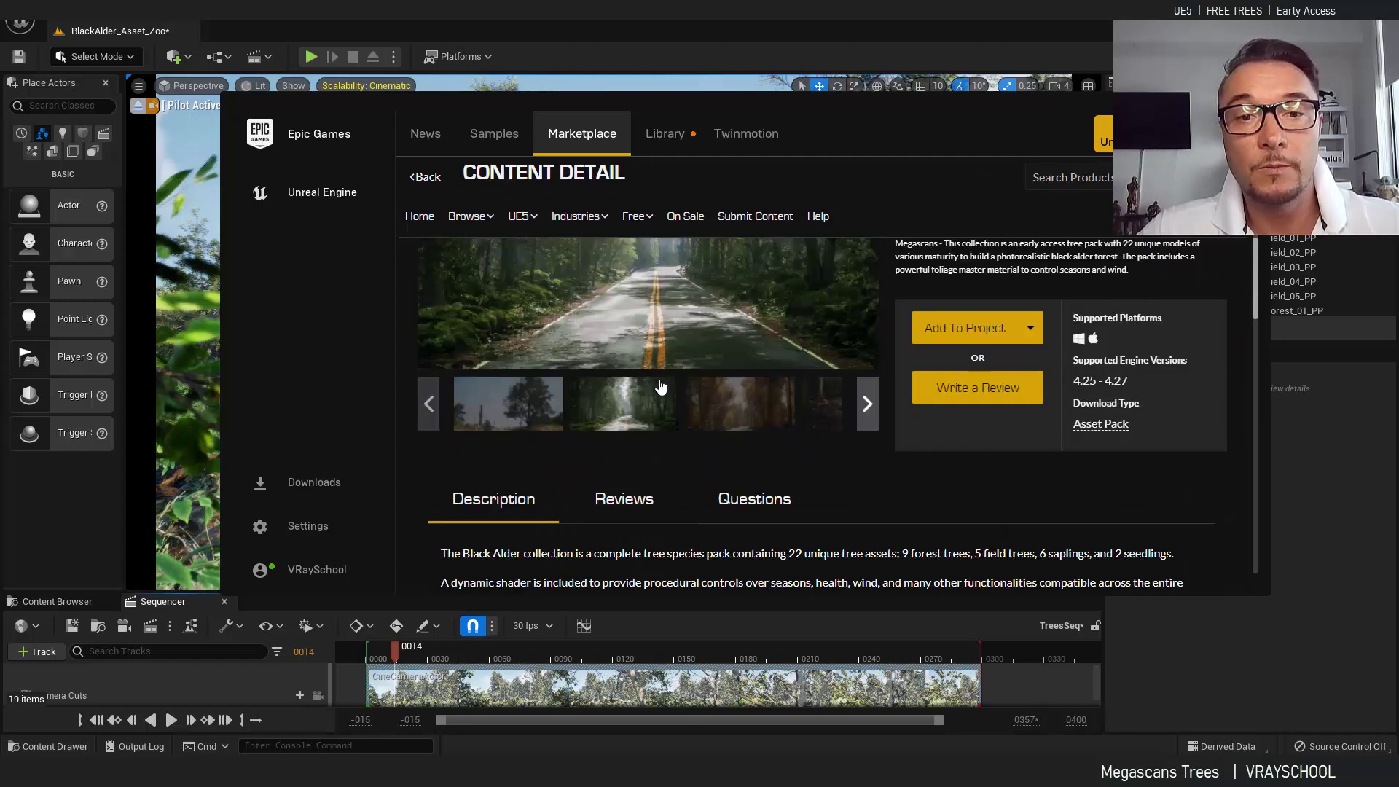
{"action": "scroll", "coordinate": [728, 415], "scroll_direction": "up", "scroll_amount": 2}
{"action": "left_click", "coordinate": [748, 548]}
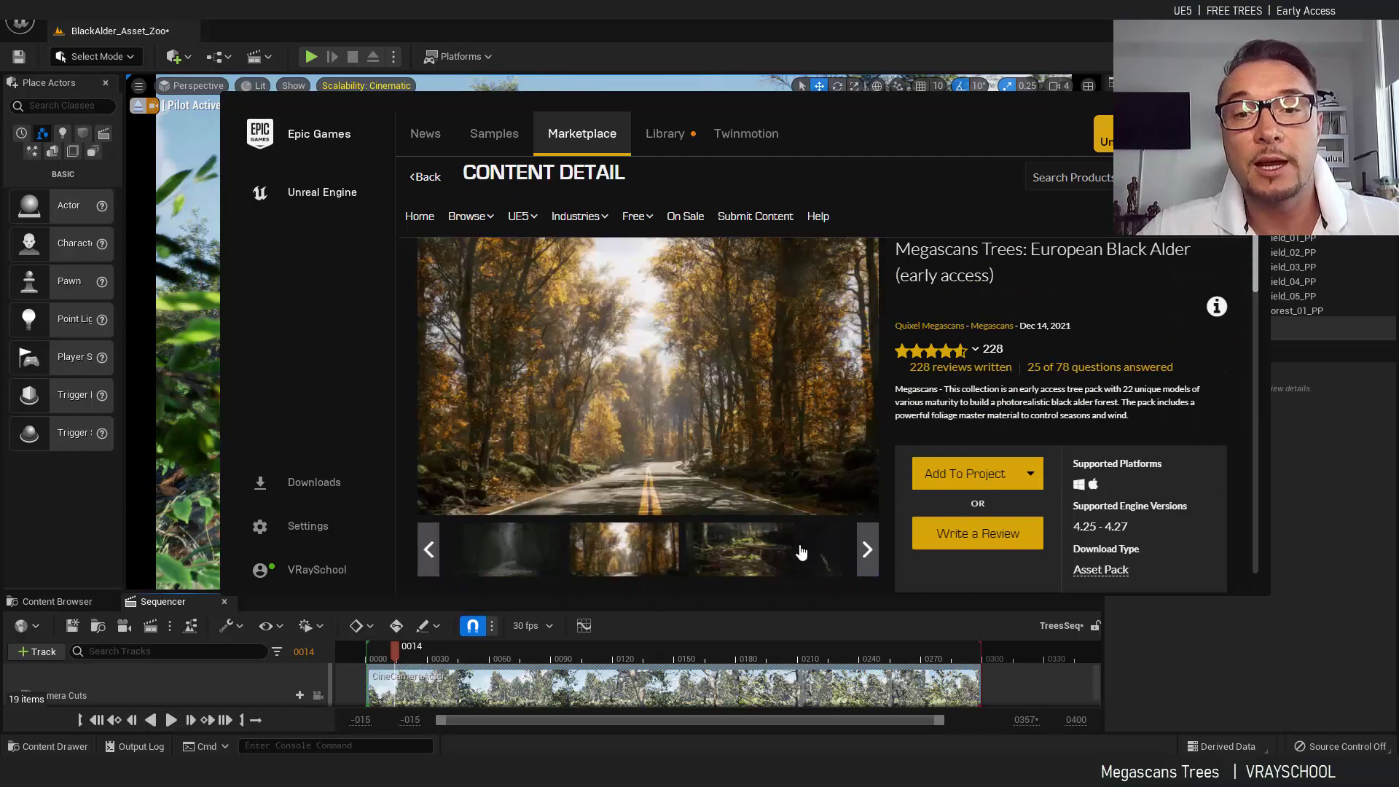
{"action": "left_click", "coordinate": [803, 555]}
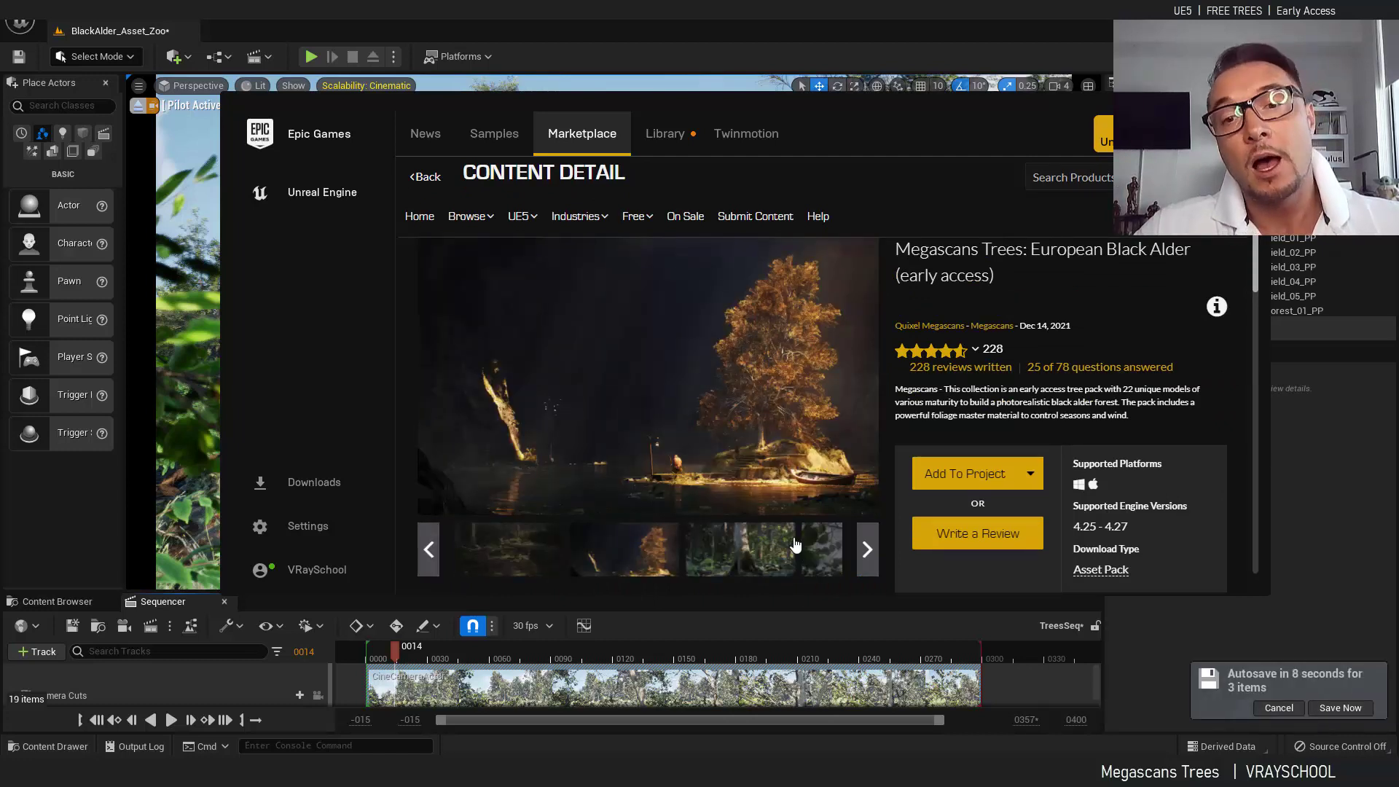
Step: Save the items pending autosave in the Unreal project and move the TreesSeq playhead to frame 255
{"action": "left_click", "coordinate": [1340, 708]}
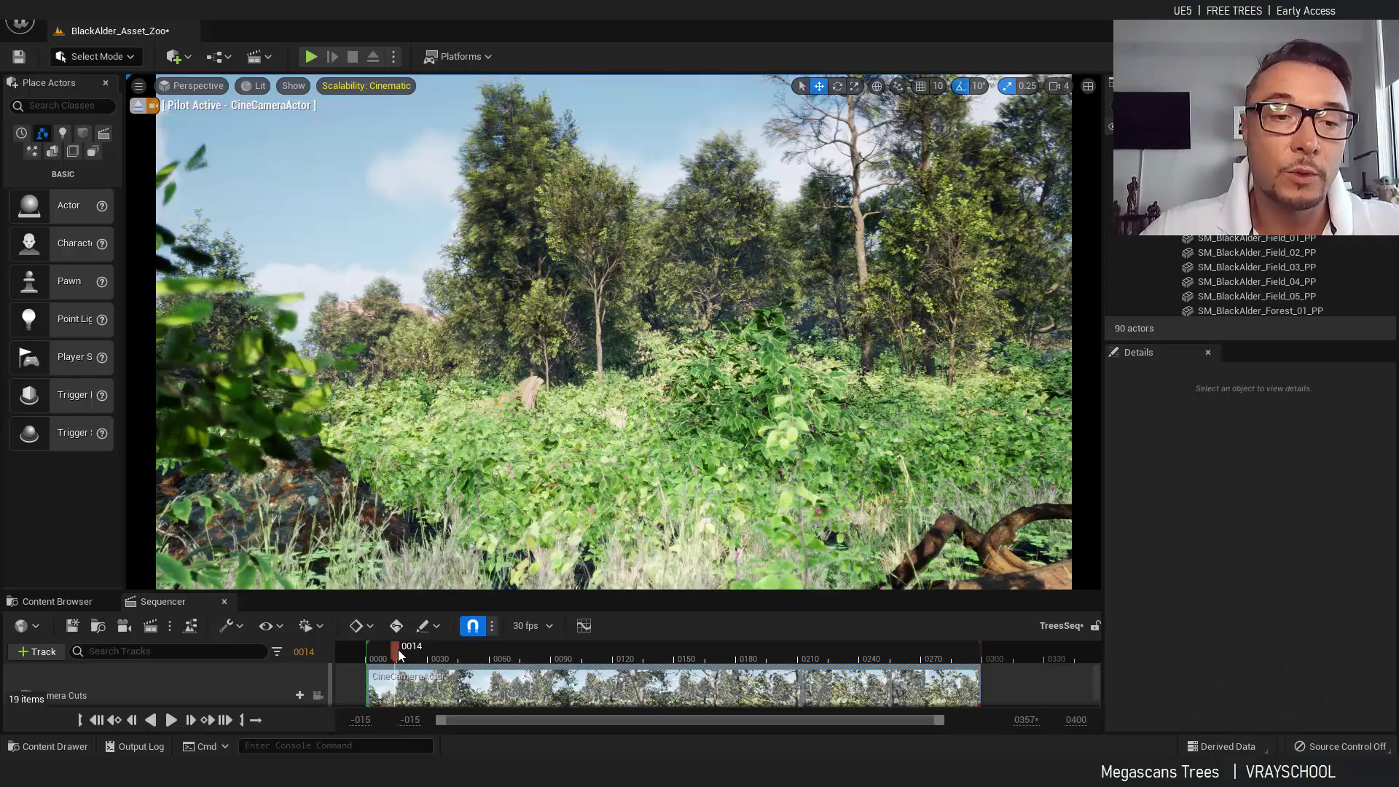
{"action": "left_click_drag", "start_coordinate": [398, 649], "coordinate": [891, 645]}
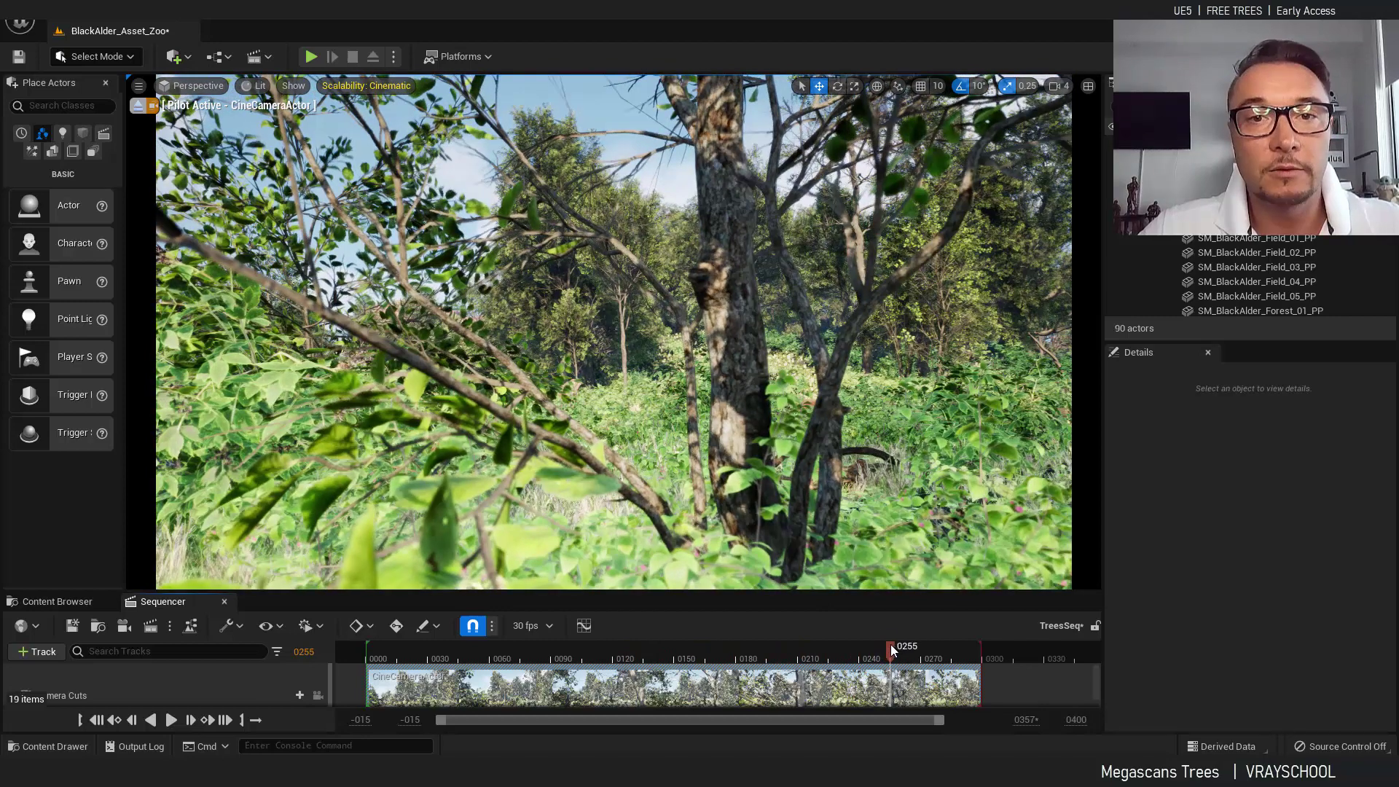
Step: Switch the viewport from the cine camera to Perspective and examine the forest layout and ground foliage from above
{"action": "left_click", "coordinate": [202, 88]}
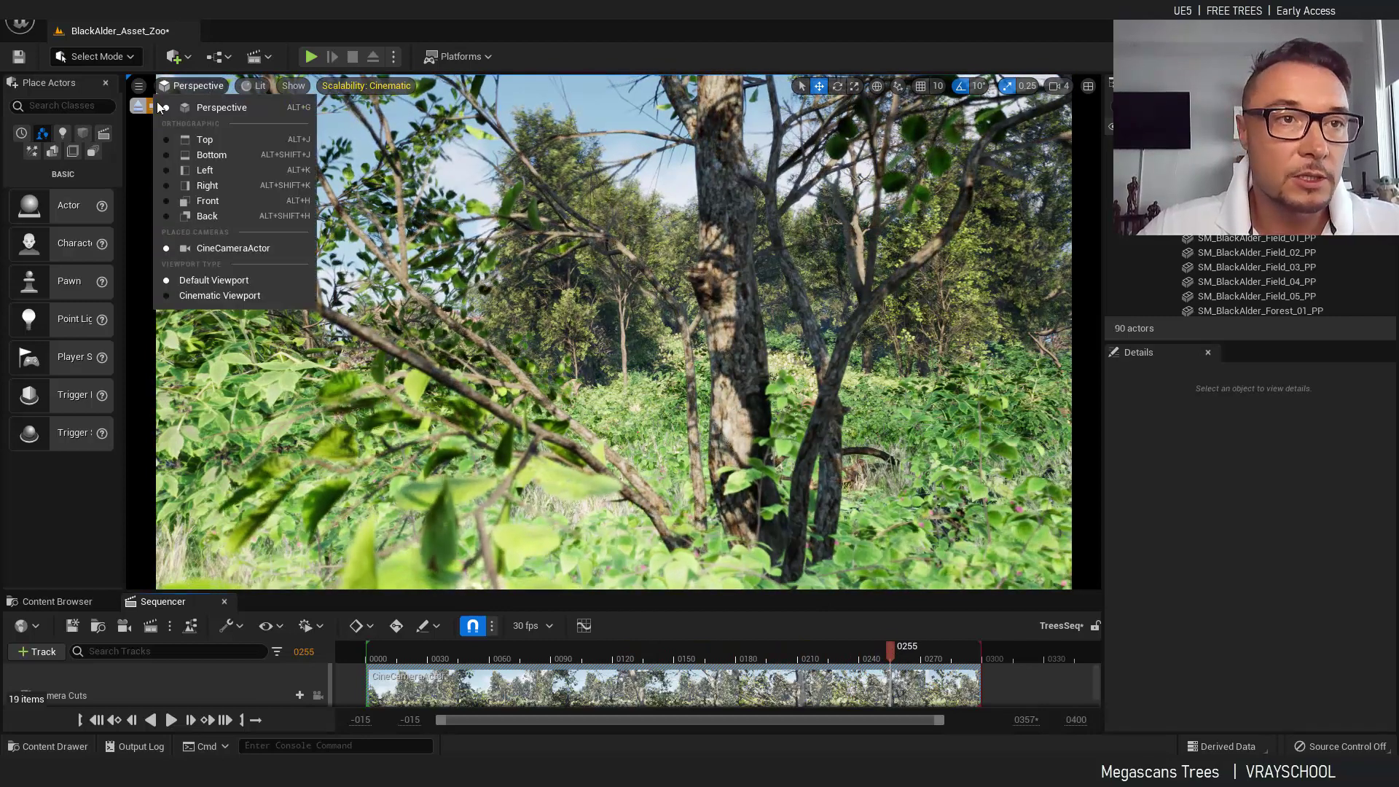
{"action": "left_click", "coordinate": [159, 107]}
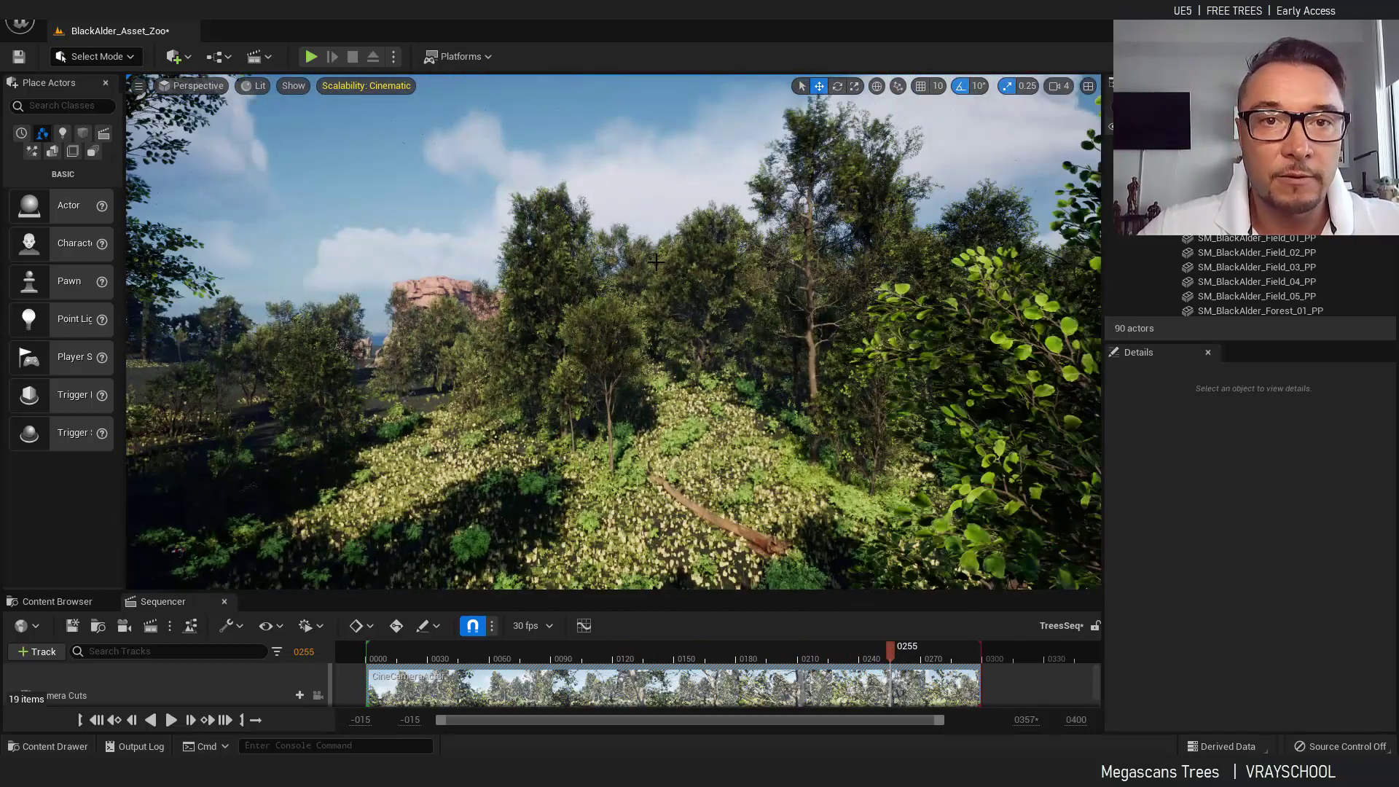
{"action": "scroll", "coordinate": [669, 252], "scroll_direction": "up", "scroll_amount": 2}
{"action": "key", "text": "s"}
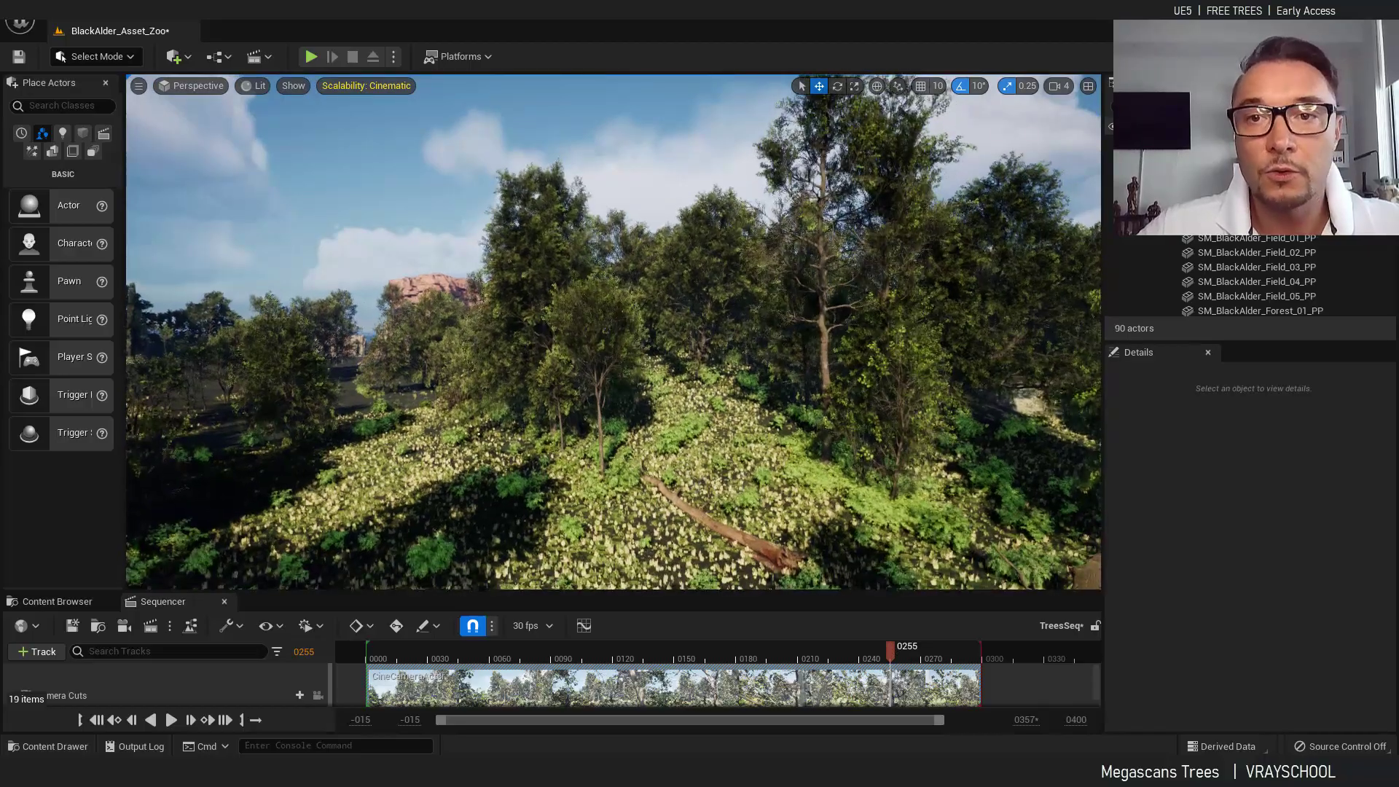
{"action": "key", "text": "w"}
{"action": "right_click_drag", "start_coordinate": [668, 252], "coordinate": [669, 408]}
{"action": "right_click_drag", "start_coordinate": [681, 306], "coordinate": [652, 221]}
{"action": "scroll", "coordinate": [681, 420], "scroll_direction": "down", "scroll_amount": 3}
{"action": "scroll", "coordinate": [681, 420], "scroll_direction": "up", "scroll_amount": 3}
{"action": "key", "text": "e"}
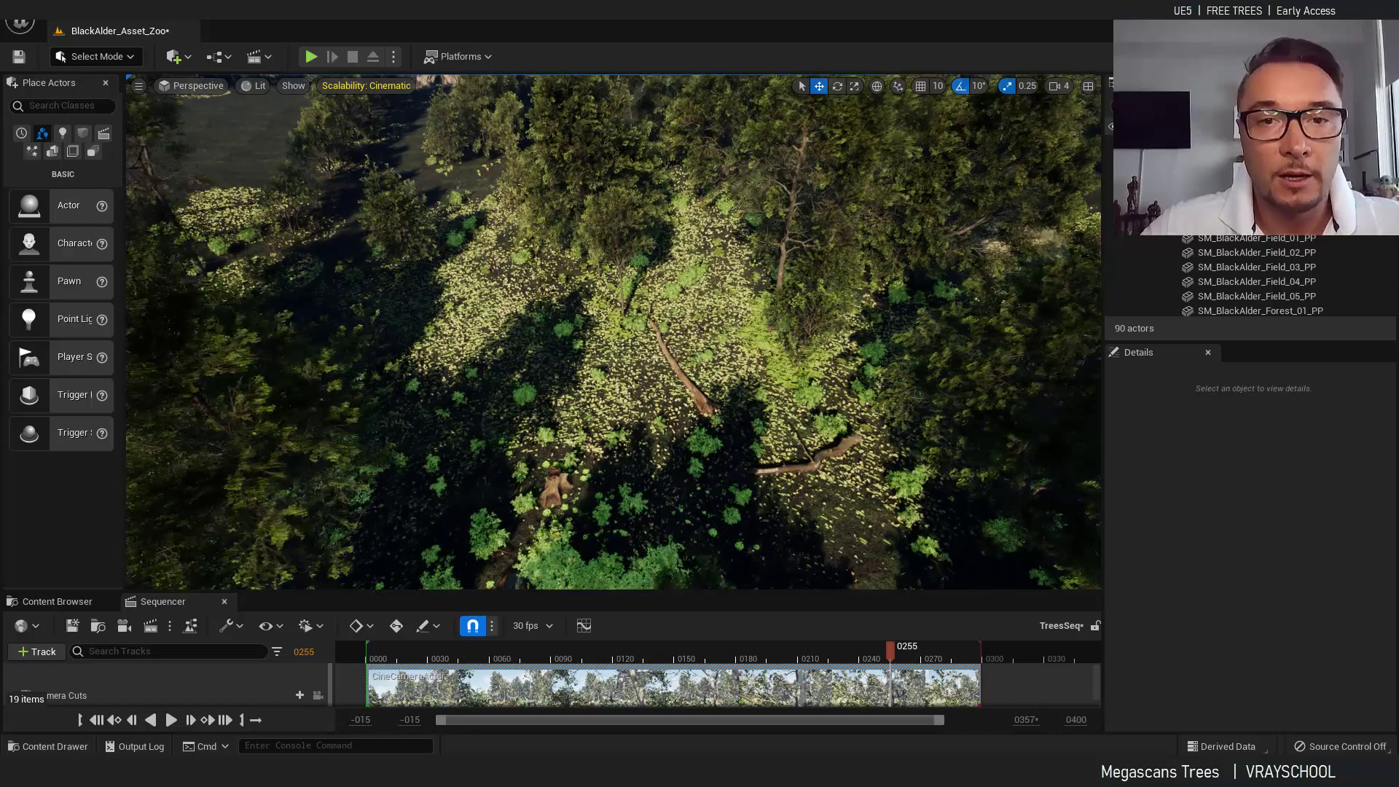
{"action": "right_click_drag", "start_coordinate": [650, 304], "coordinate": [653, 332]}
Step: Open Quixel Bridge, search for "forest", and show the 3D Plants category
{"action": "left_click", "coordinate": [188, 60]}
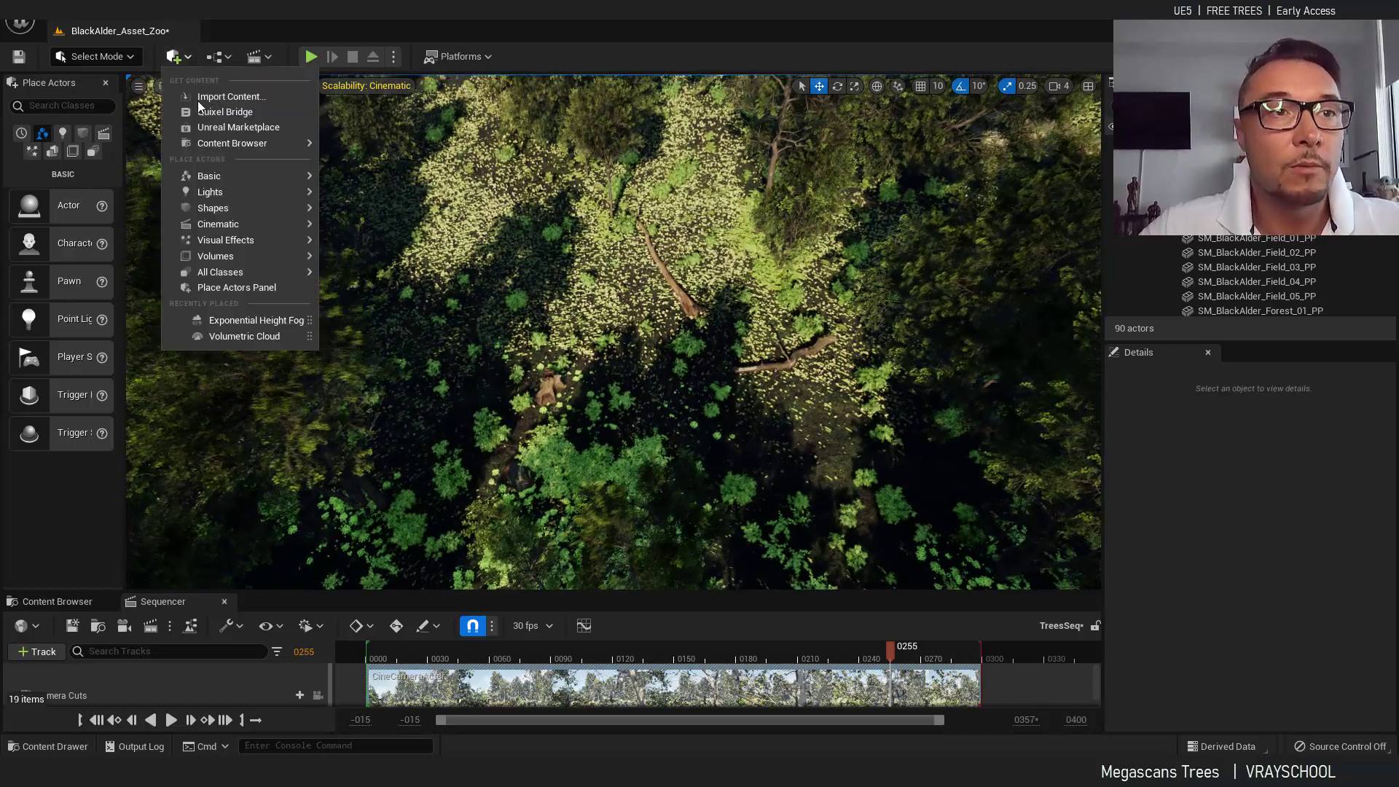
{"action": "left_click", "coordinate": [235, 114]}
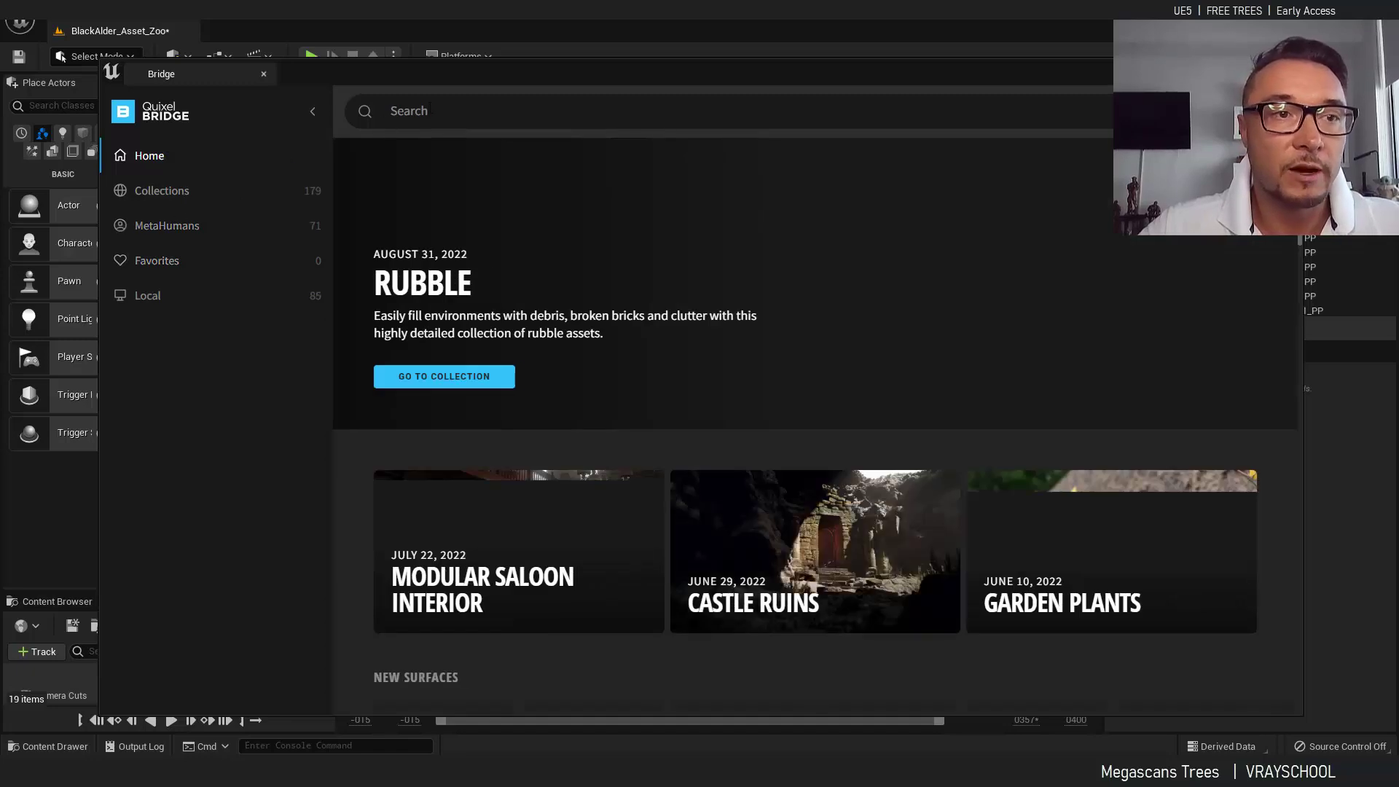
{"action": "left_click", "coordinate": [430, 106]}
{"action": "type", "text": "forest"}
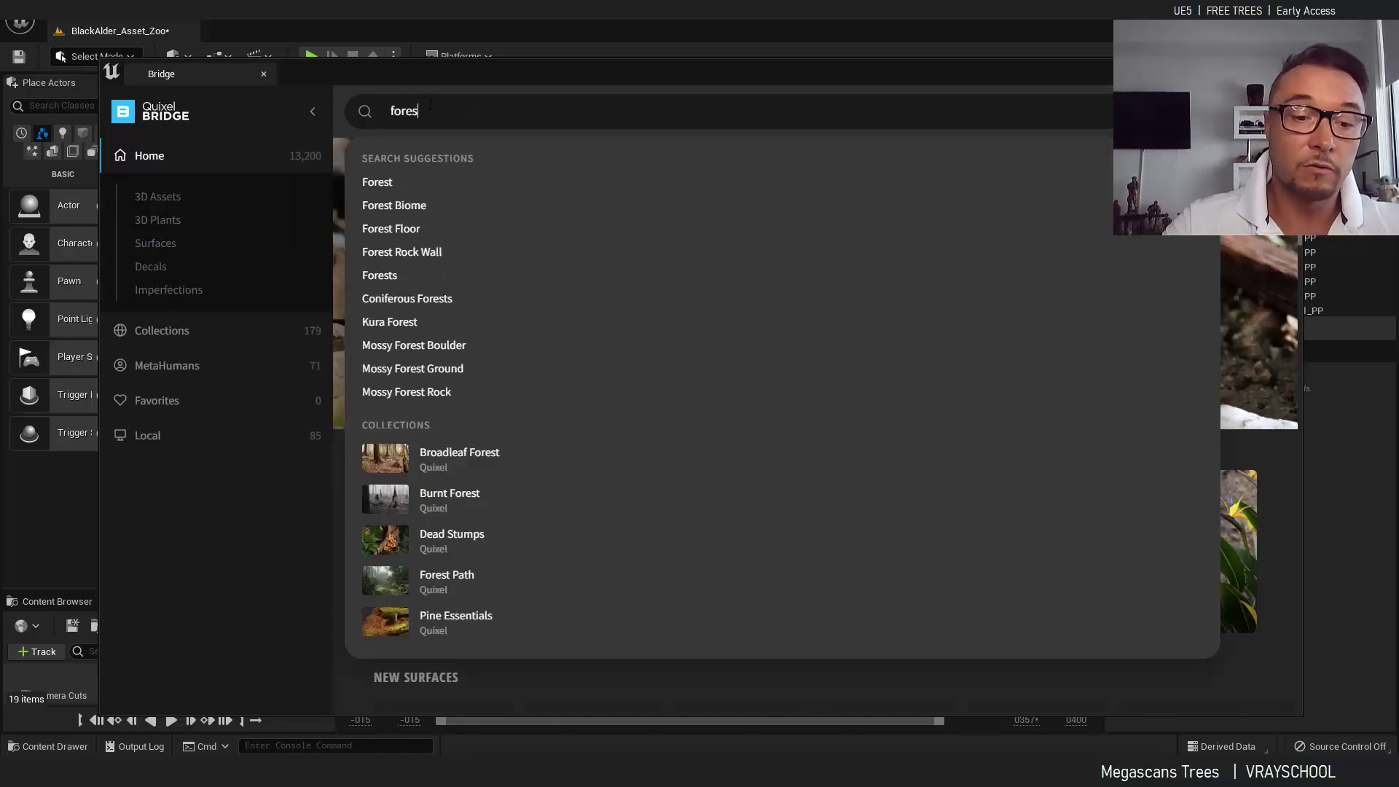
{"action": "key", "text": "Return"}
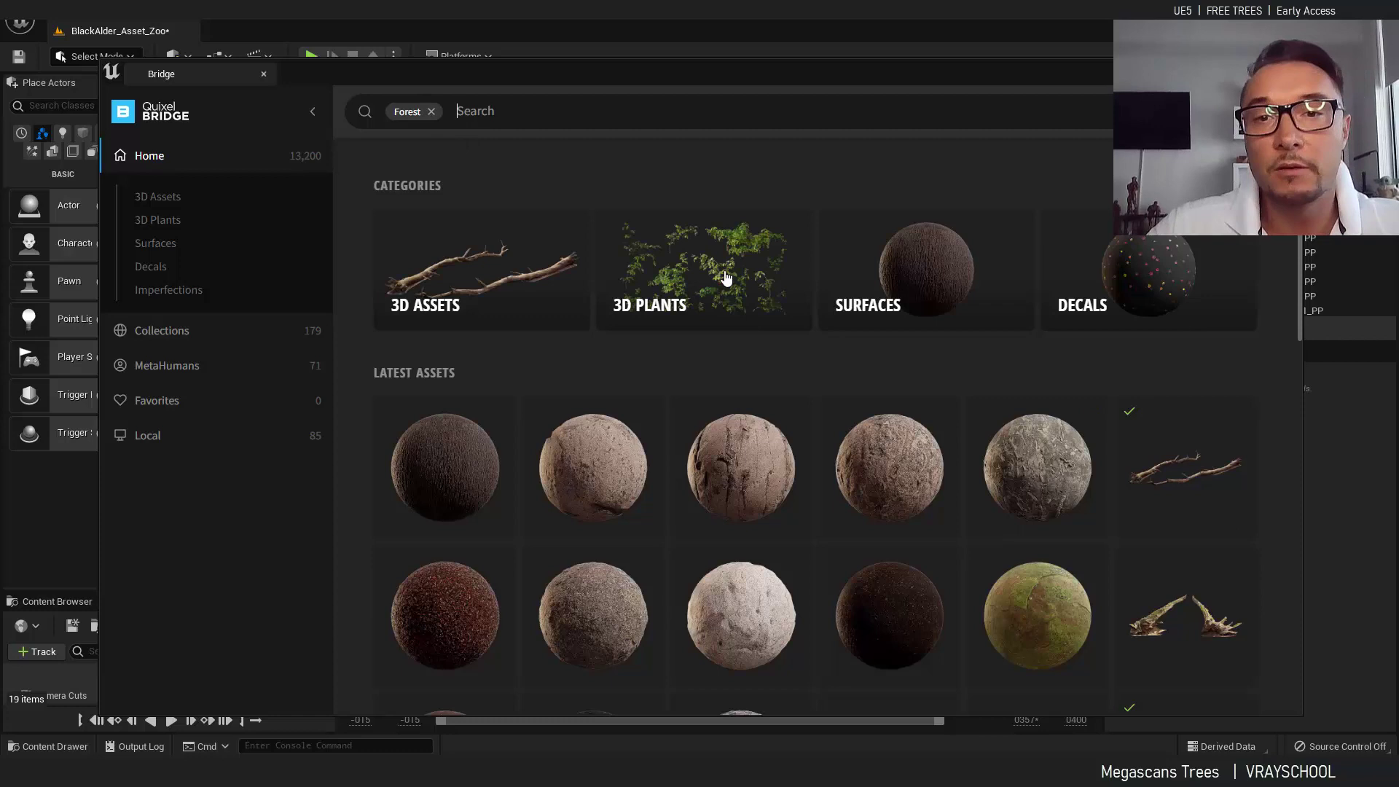
{"action": "left_click", "coordinate": [723, 276]}
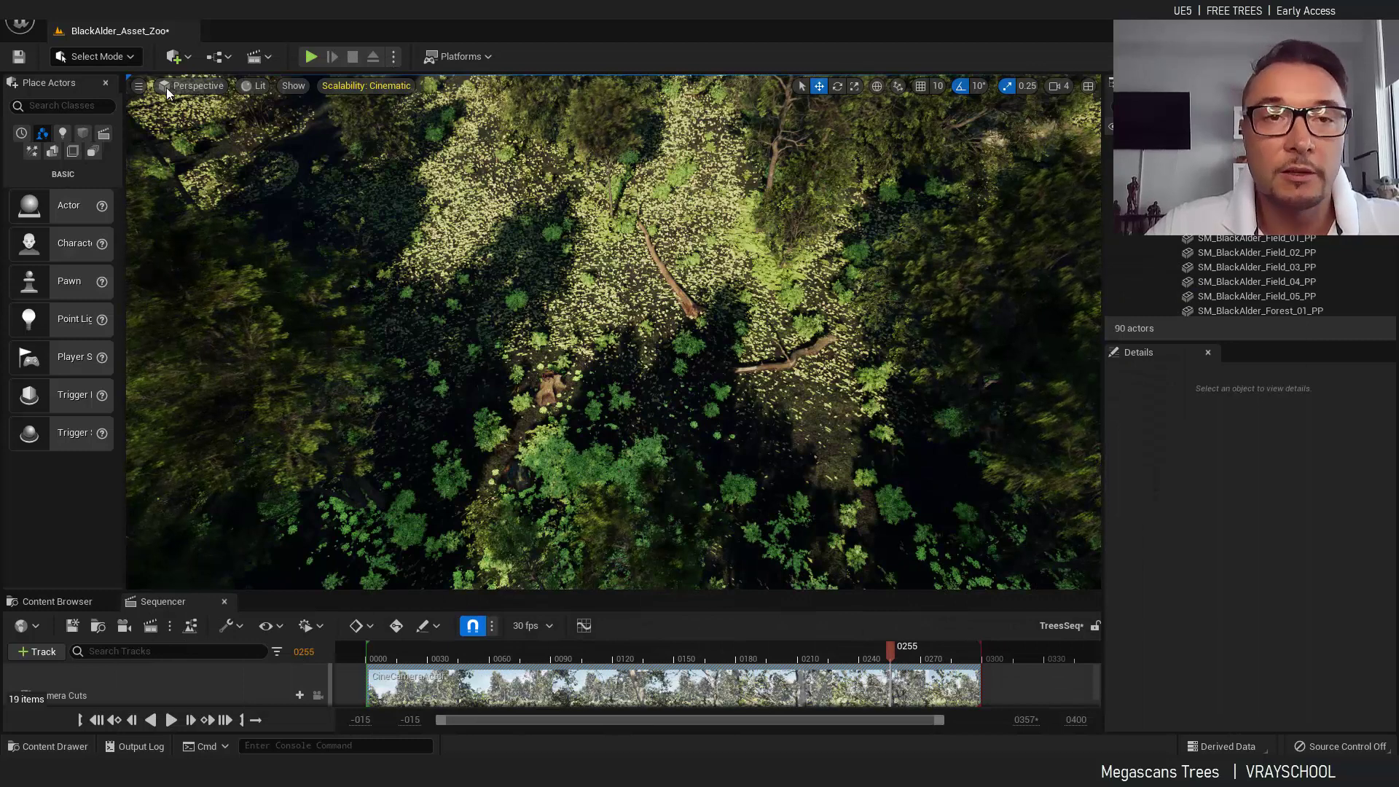
Step: Return the viewport to the CineCameraActor view and select BP_GlobalFoliageActor among the level's actors
{"action": "left_click", "coordinate": [167, 87]}
{"action": "left_click", "coordinate": [232, 246]}
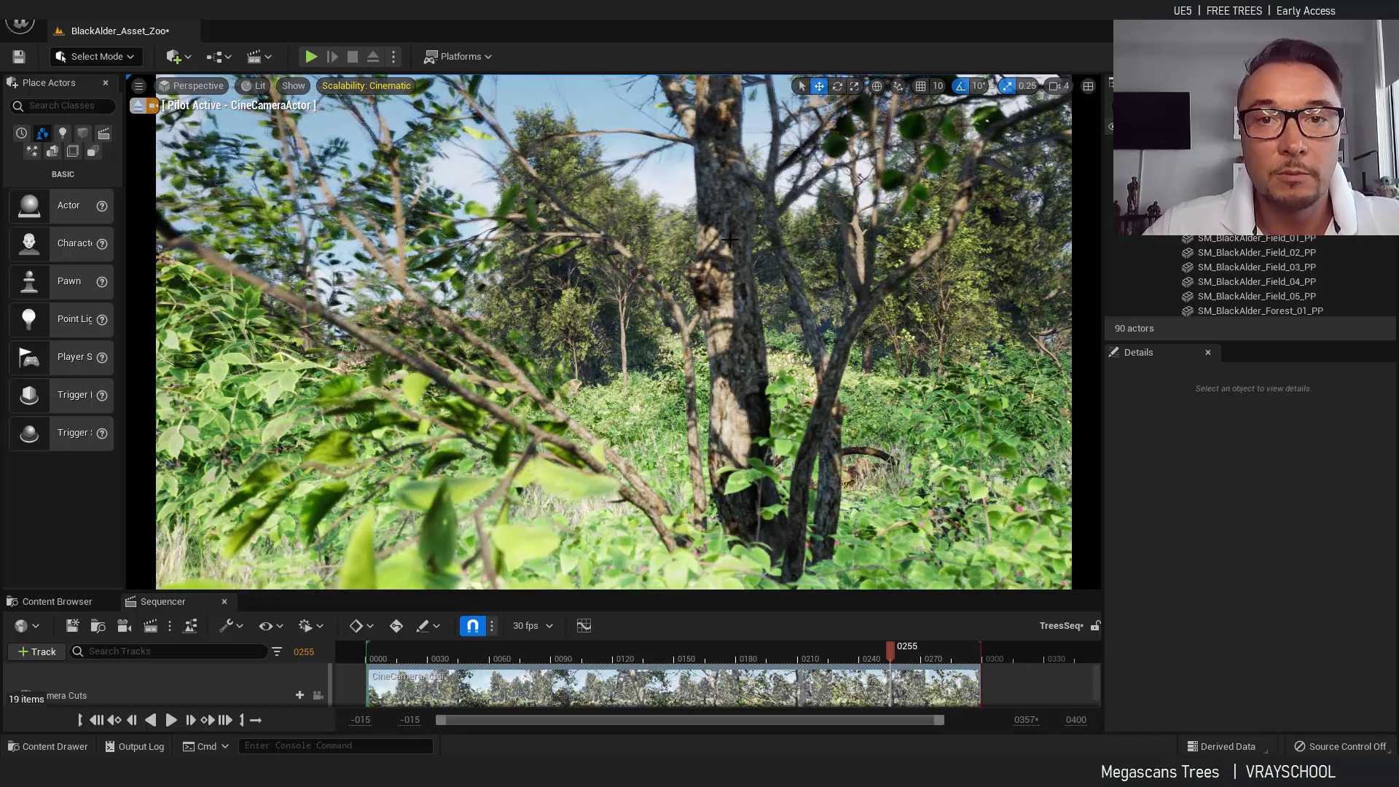
{"action": "scroll", "coordinate": [1249, 277], "scroll_direction": "up", "scroll_amount": 1}
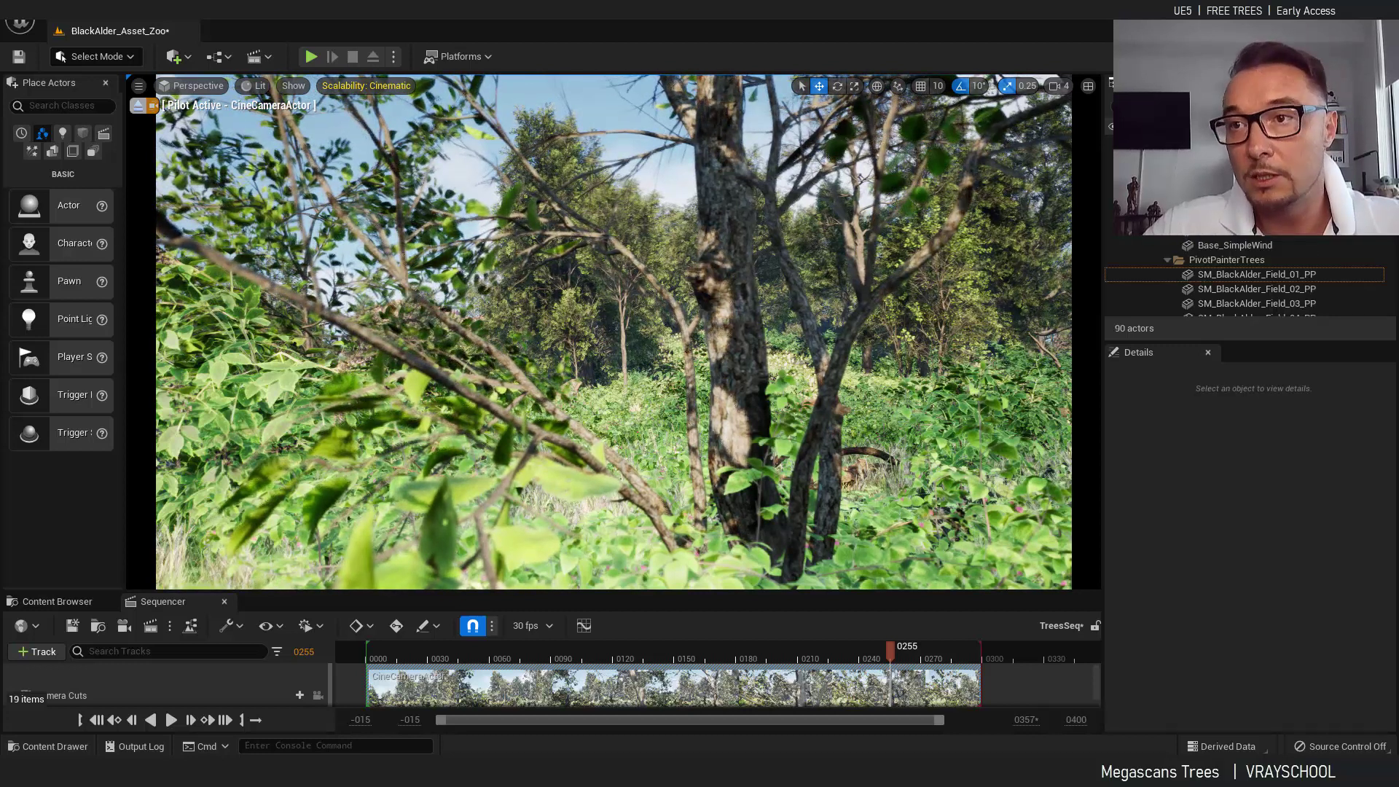
{"action": "scroll", "coordinate": [1239, 285], "scroll_direction": "down", "scroll_amount": 5}
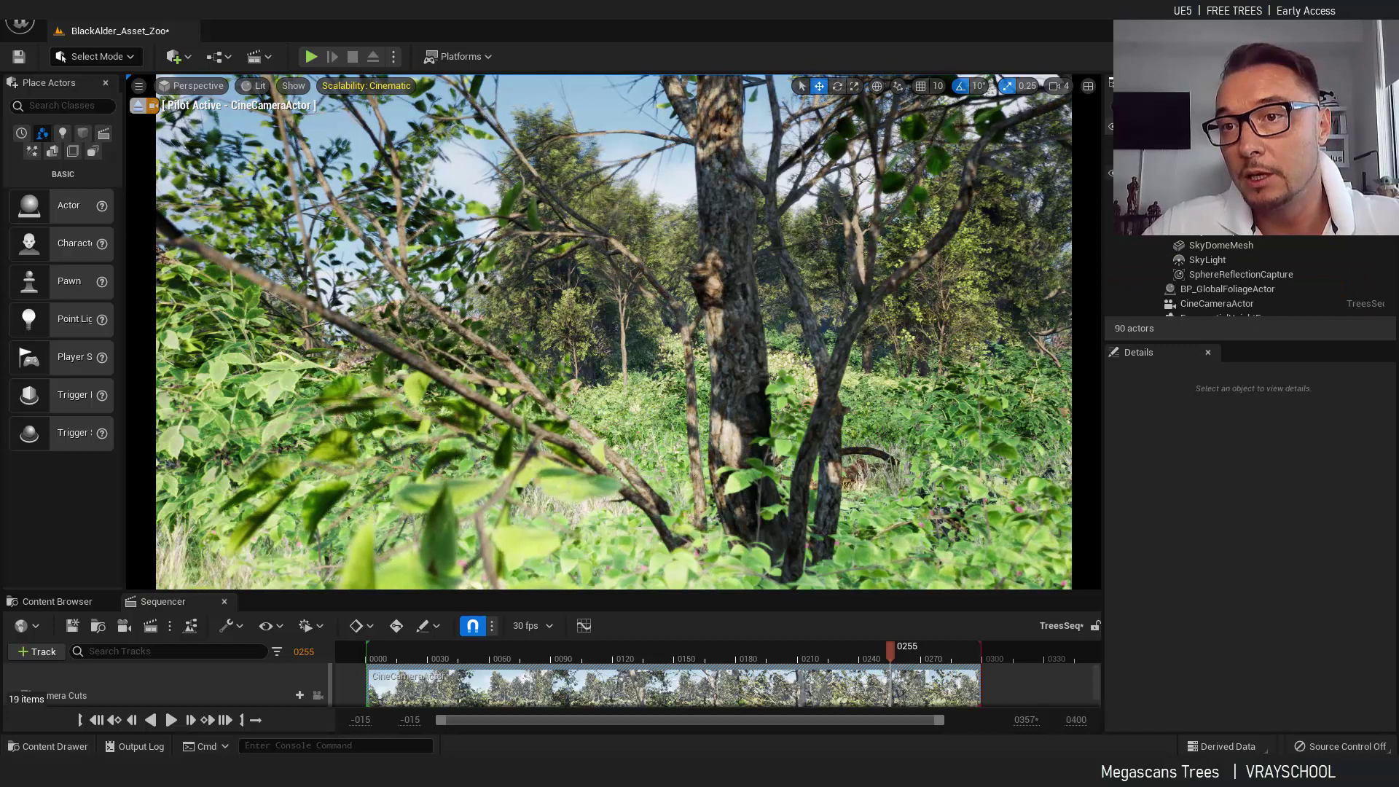
{"action": "left_click", "coordinate": [1182, 290]}
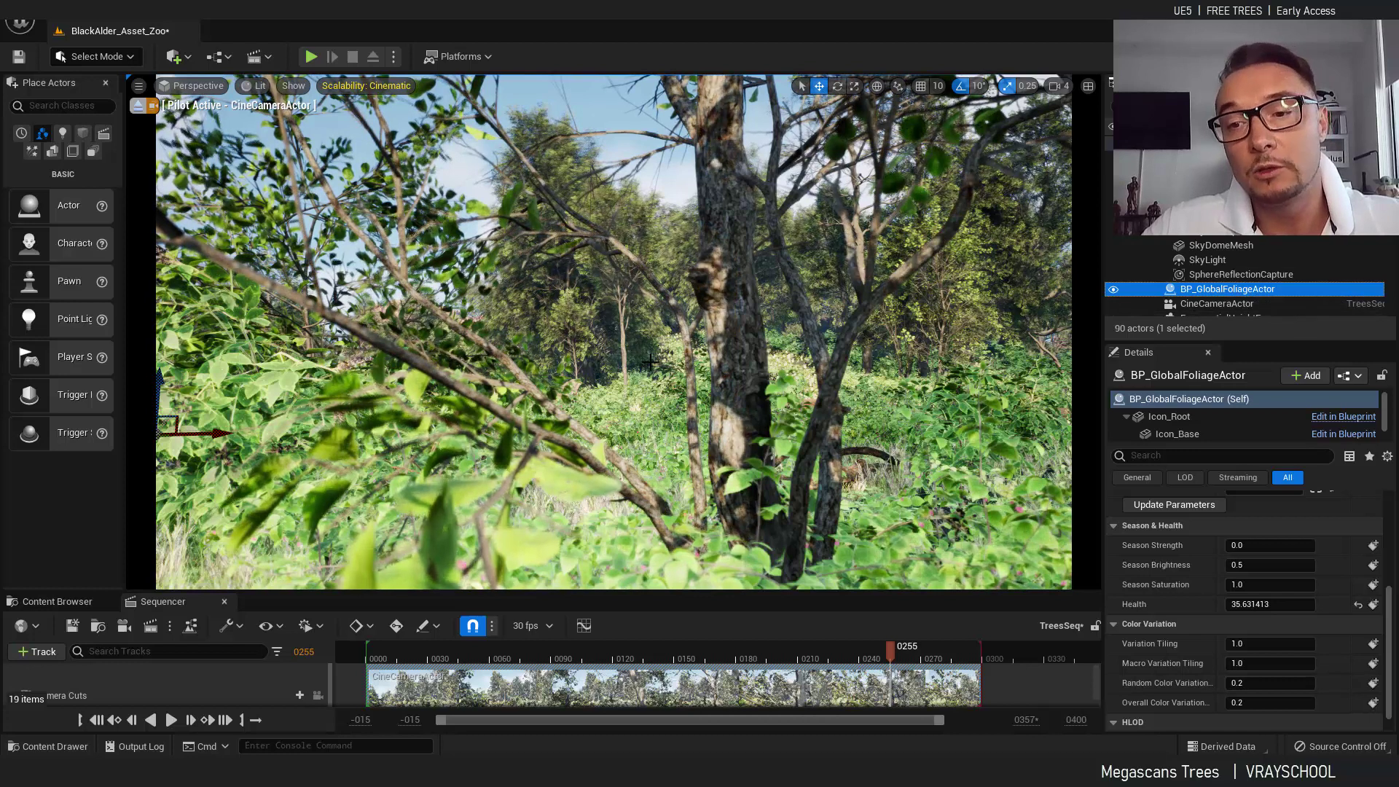
Step: Try a foliage Health of about 8.56 and reset the property to its default
{"action": "left_click_drag", "start_coordinate": [1266, 604], "coordinate": [1238, 604]}
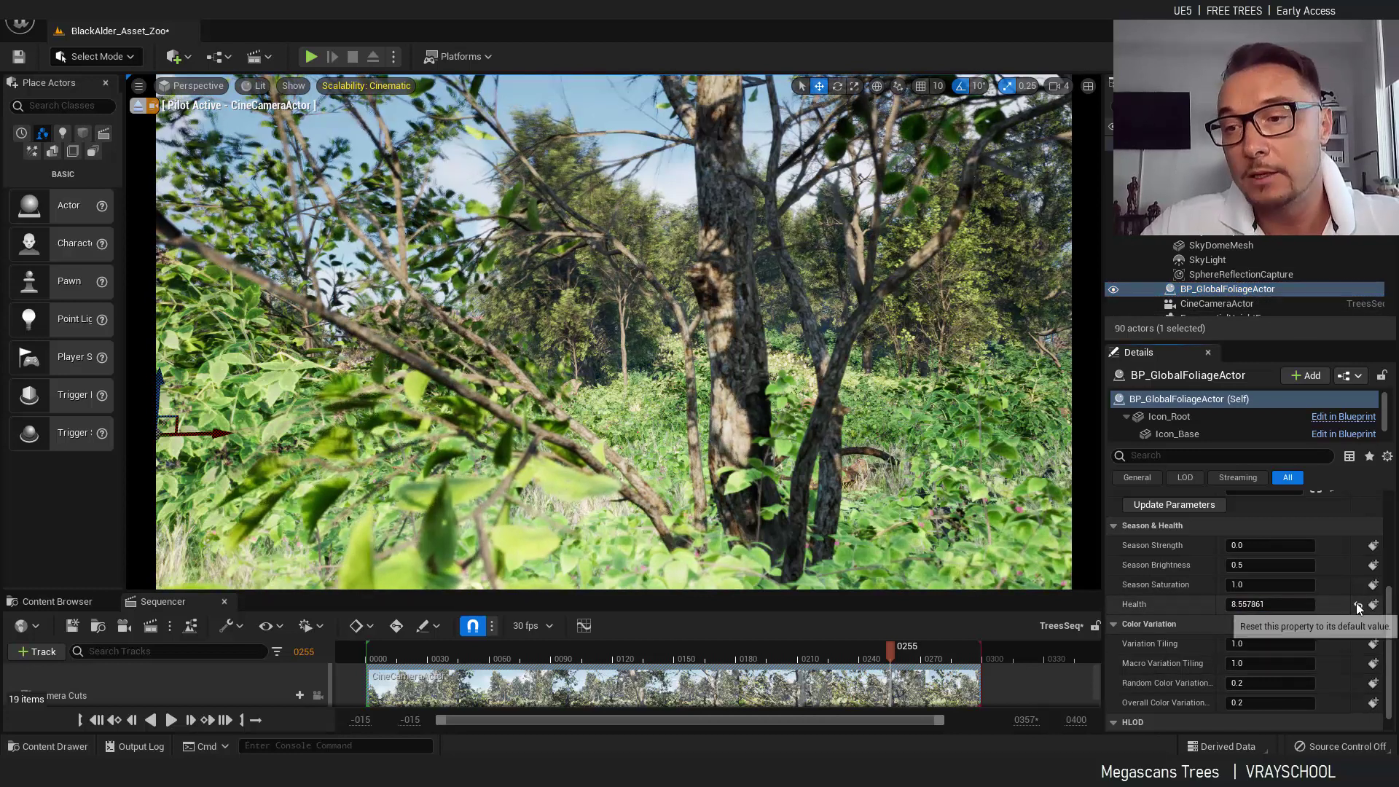
{"action": "left_click", "coordinate": [1357, 605]}
Step: At frame 44, try Wind Noise about 17.18, Wind Strength about 99.36 and a different Wind Speed, restoring each wind setting to its default
{"action": "left_click_drag", "start_coordinate": [1390, 622], "coordinate": [1387, 525]}
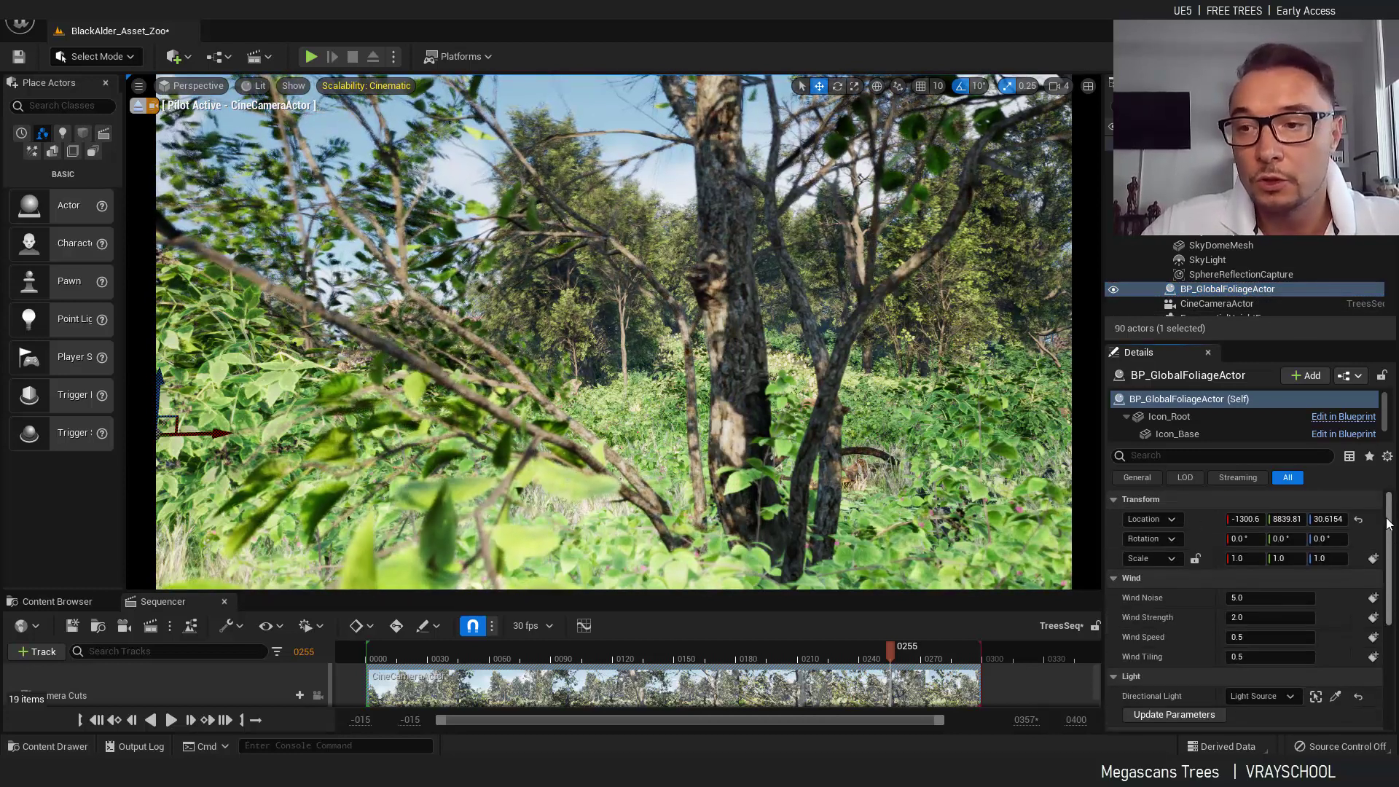
{"action": "left_click", "coordinate": [457, 656]}
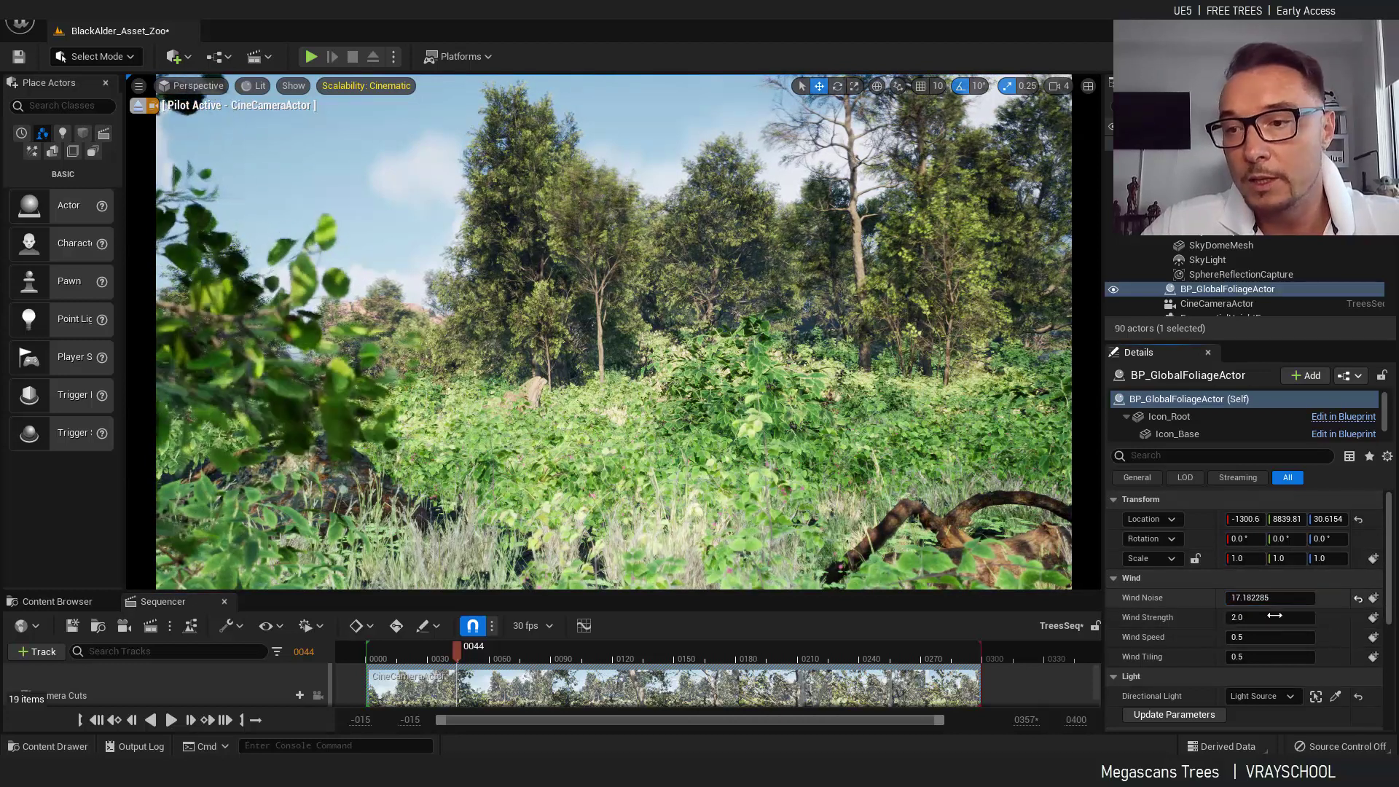
{"action": "key", "text": "ctrl+z"}
{"action": "mouse_move", "coordinate": [1268, 618]}
{"action": "left_mouse_down"}
{"action": "mouse_move", "coordinate": [1310, 618]}
{"action": "mouse_move", "coordinate": [1289, 625]}
{"action": "left_mouse_up"}
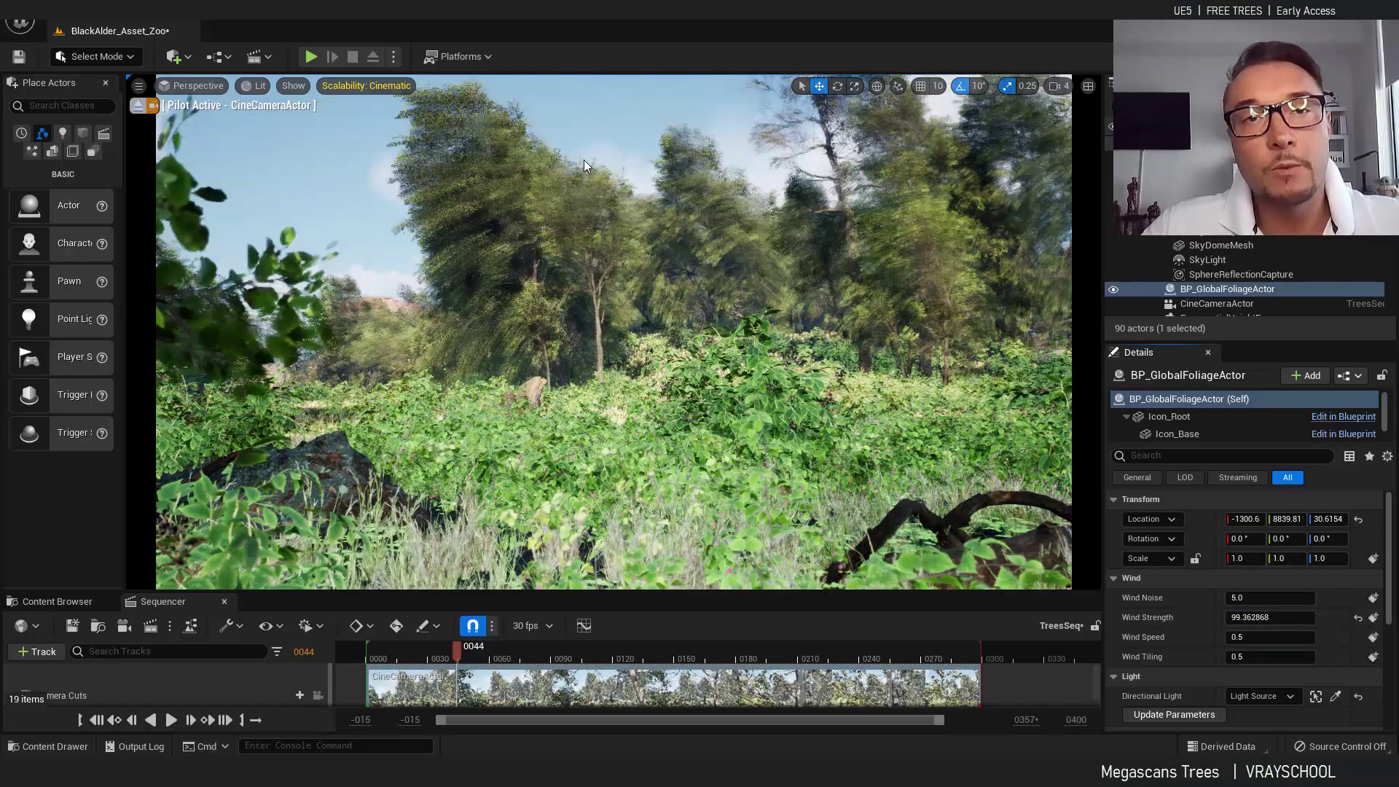
{"action": "left_click", "coordinate": [1358, 617]}
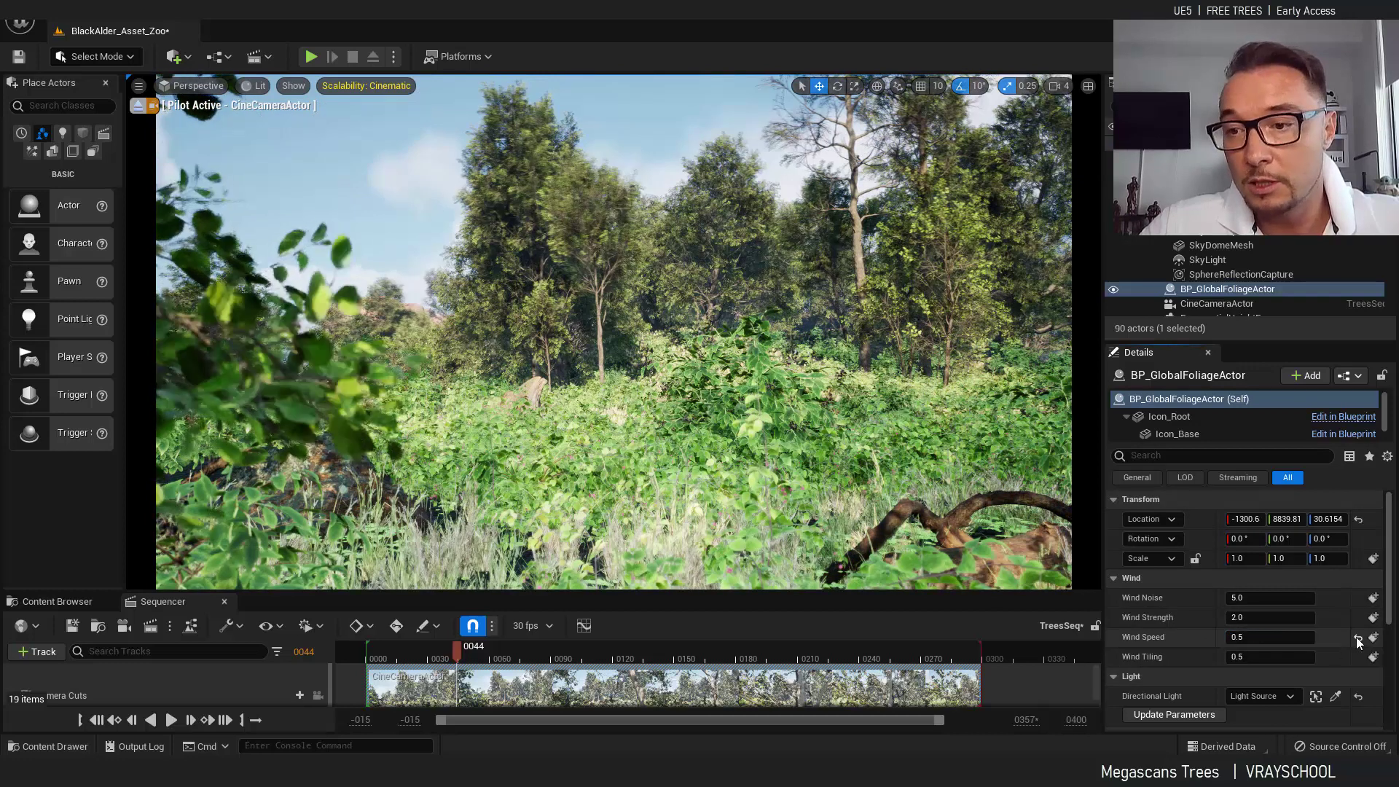
{"action": "left_click", "coordinate": [1358, 638]}
{"action": "left_click_drag", "start_coordinate": [1238, 618], "coordinate": [1287, 626]}
{"action": "left_click", "coordinate": [1359, 618]}
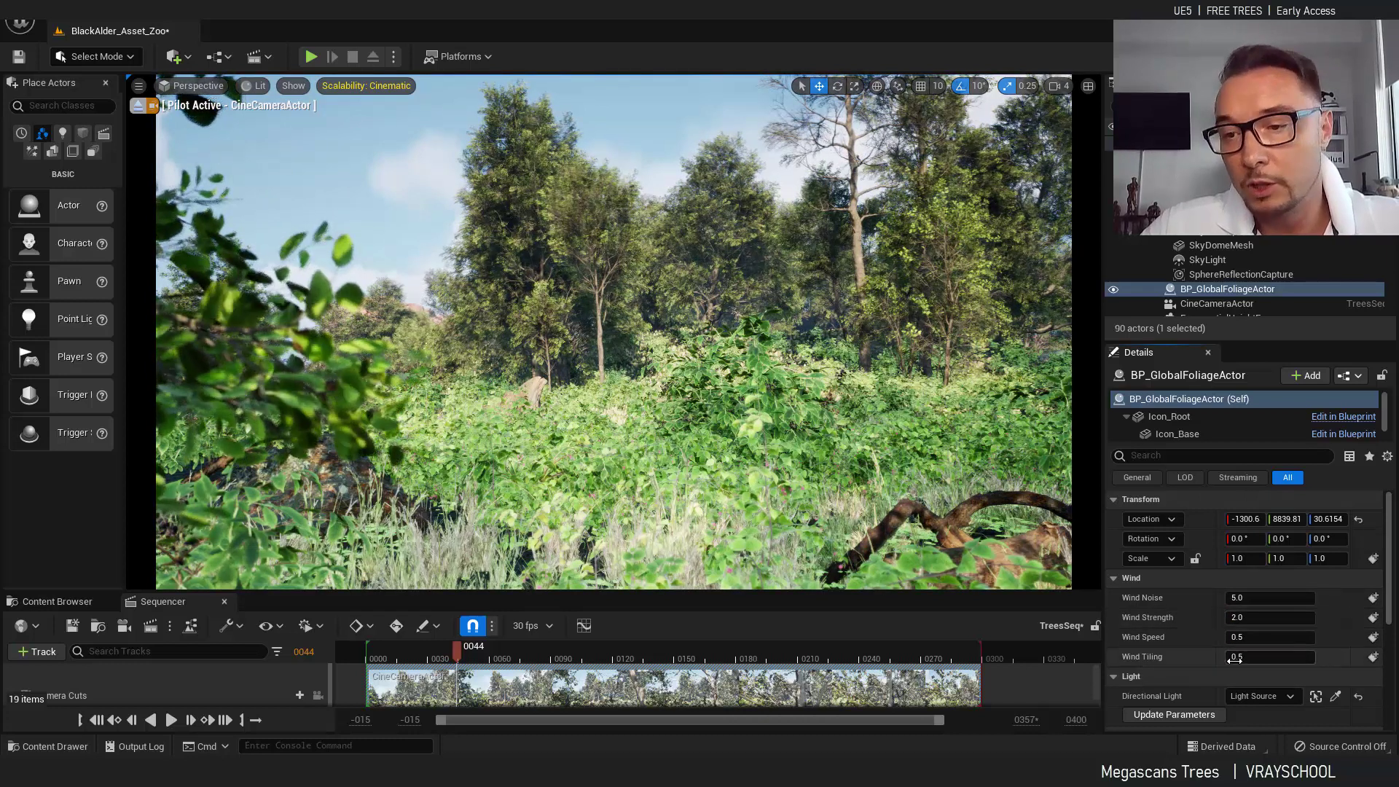
Step: Review the Directional Light choices of the foliage actor, keeping Light Source as the selection
{"action": "scroll", "coordinate": [1275, 635], "scroll_direction": "down", "scroll_amount": 3}
{"action": "scroll", "coordinate": [1256, 569], "scroll_direction": "up", "scroll_amount": 1}
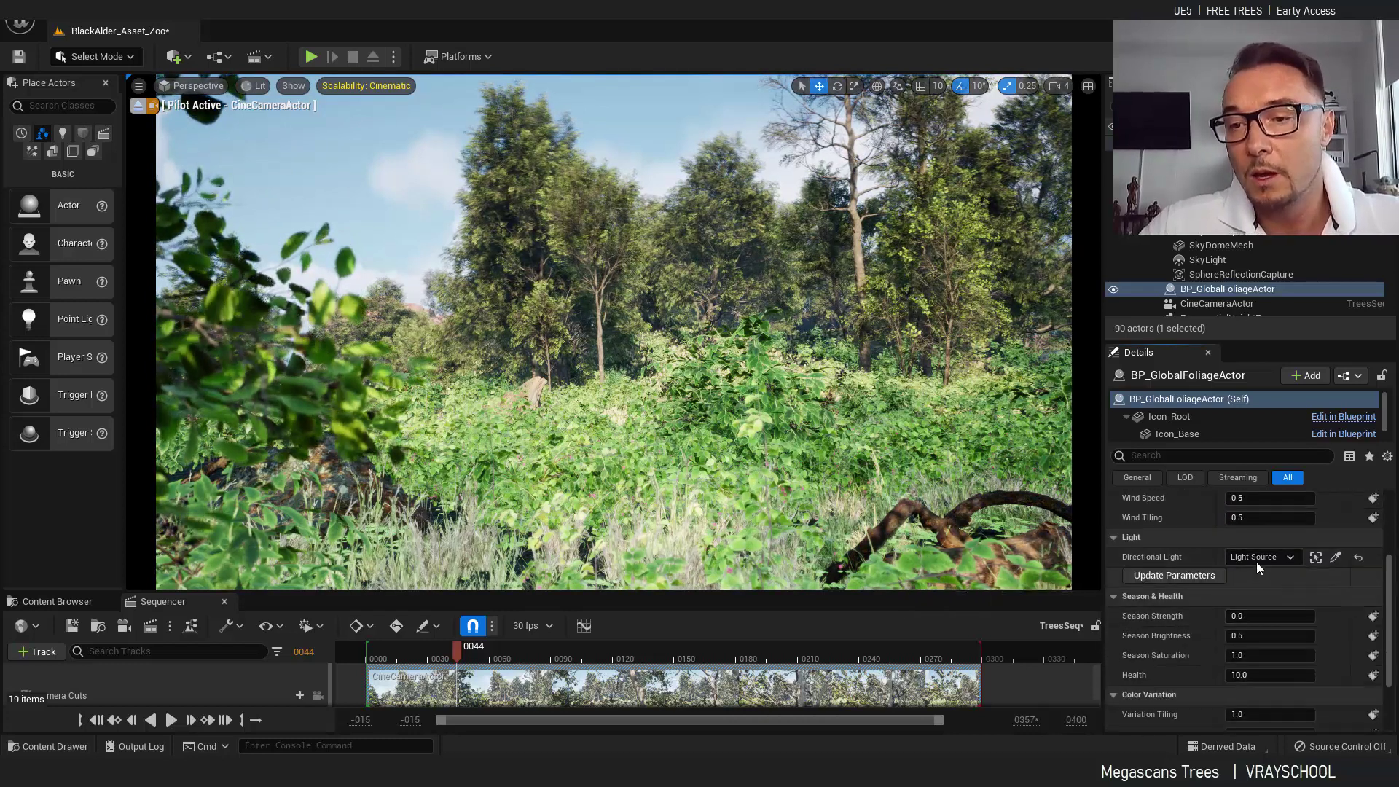
{"action": "left_click", "coordinate": [1256, 561]}
{"action": "left_click", "coordinate": [1204, 391]}
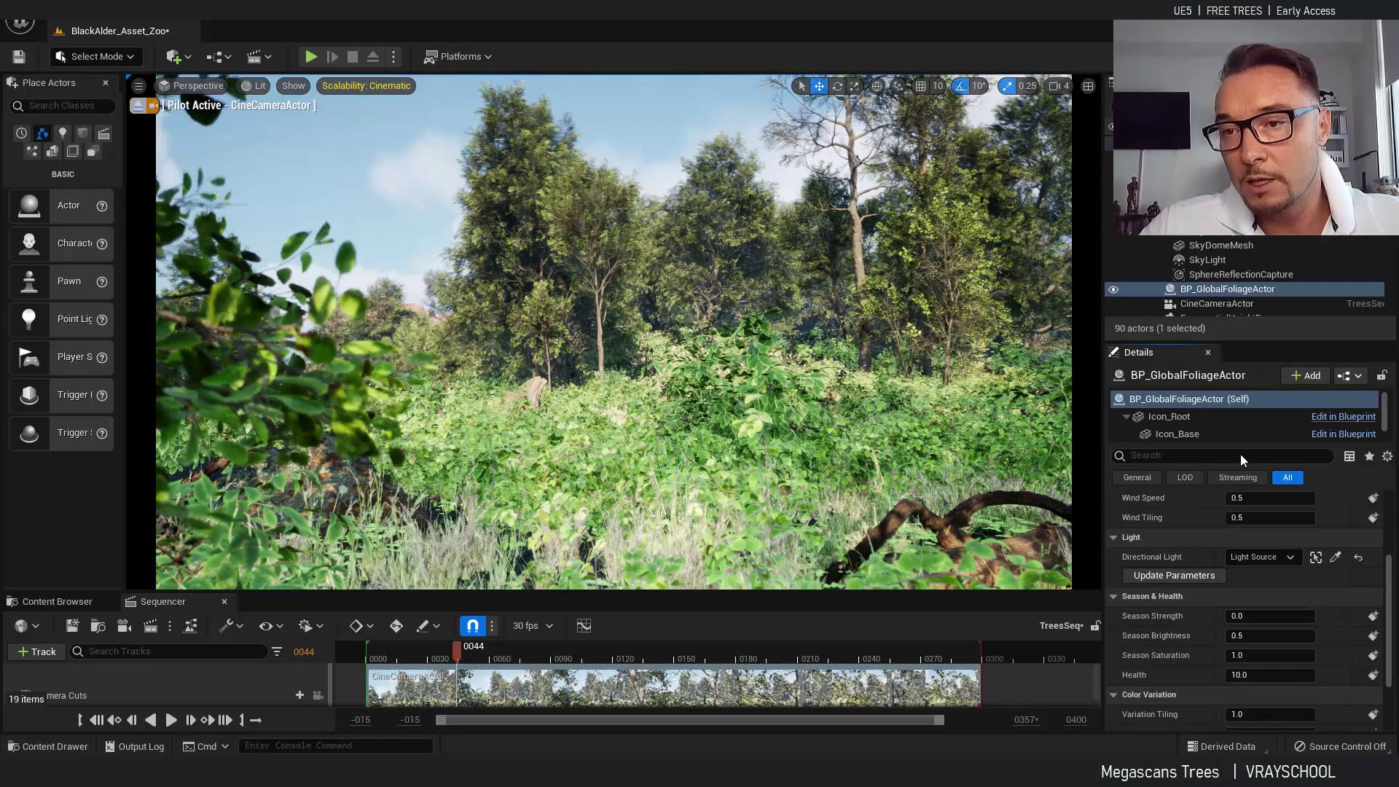
Step: Raise the foliage actor's Season Strength to about 43.47 to give the trees autumn colours
{"action": "scroll", "coordinate": [1287, 638], "scroll_direction": "down", "scroll_amount": 2}
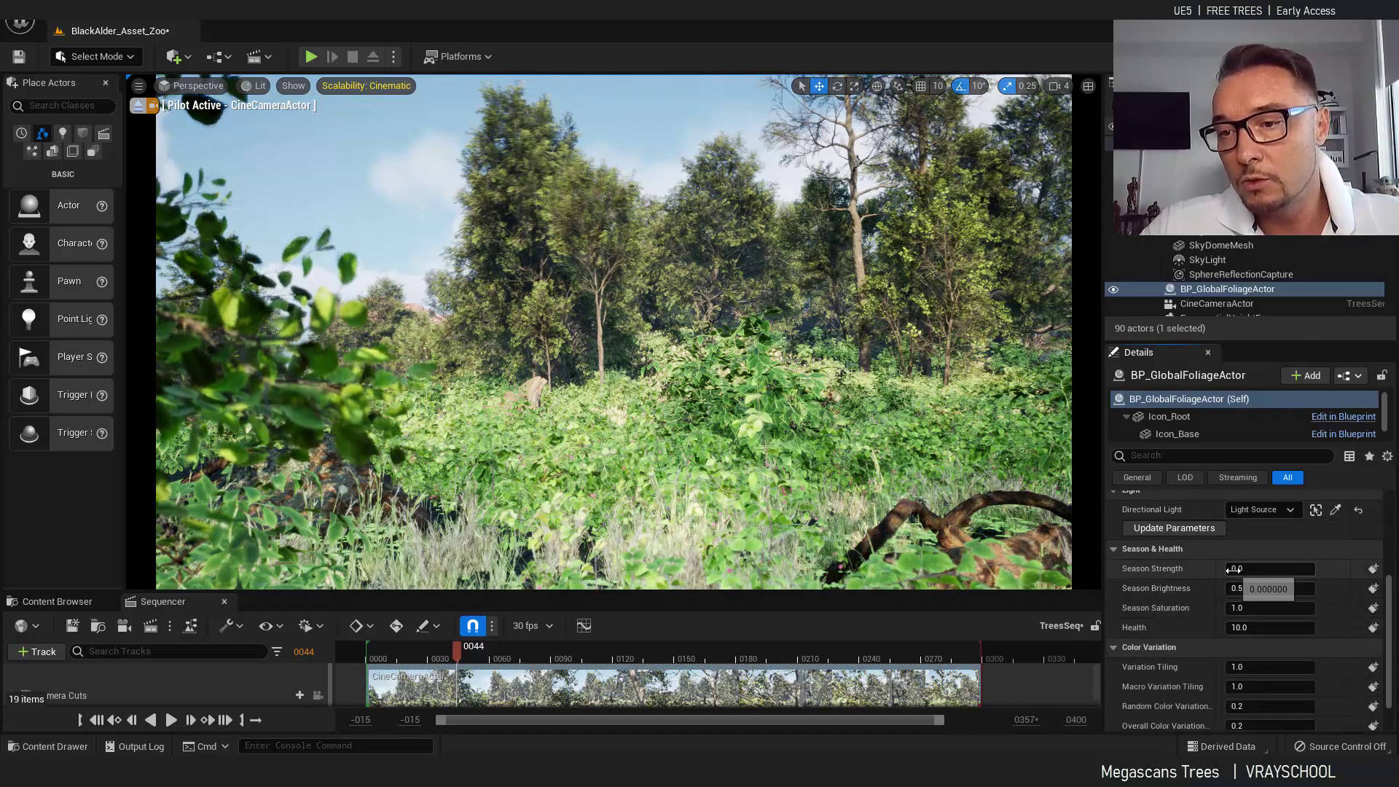
{"action": "left_click_drag", "start_coordinate": [1247, 568], "coordinate": [1218, 558]}
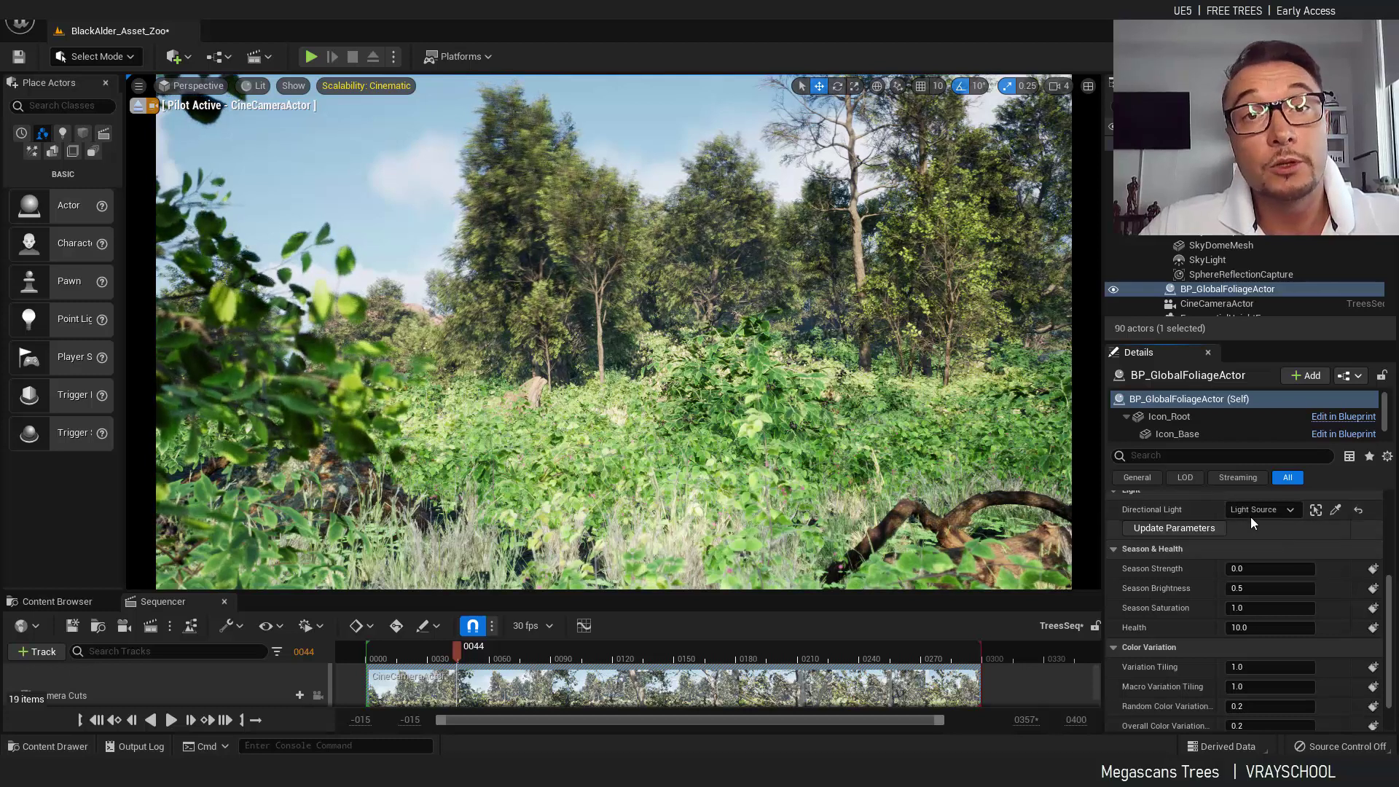
{"action": "scroll", "coordinate": [1237, 525], "scroll_direction": "down", "scroll_amount": 2}
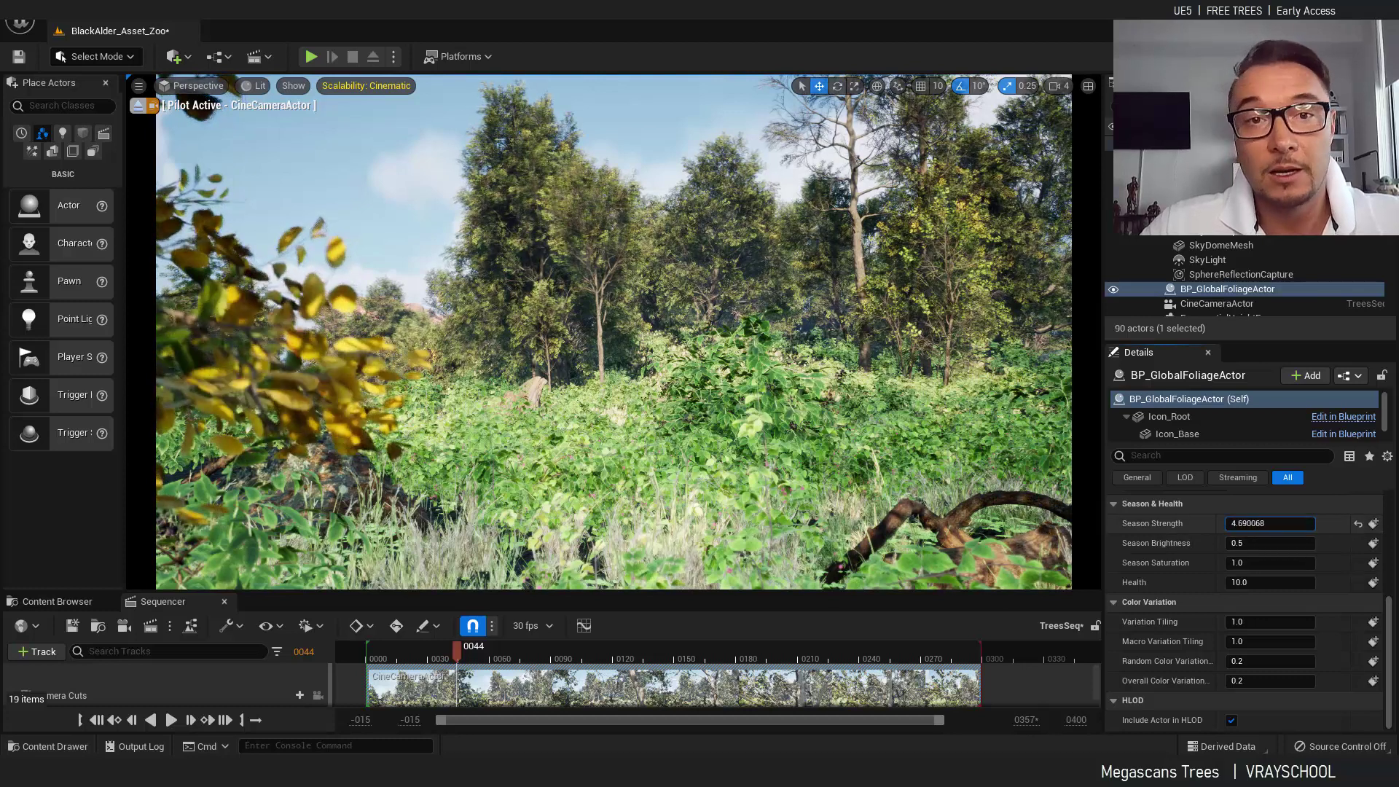
{"action": "left_click_drag", "start_coordinate": [1269, 523], "coordinate": [1304, 523]}
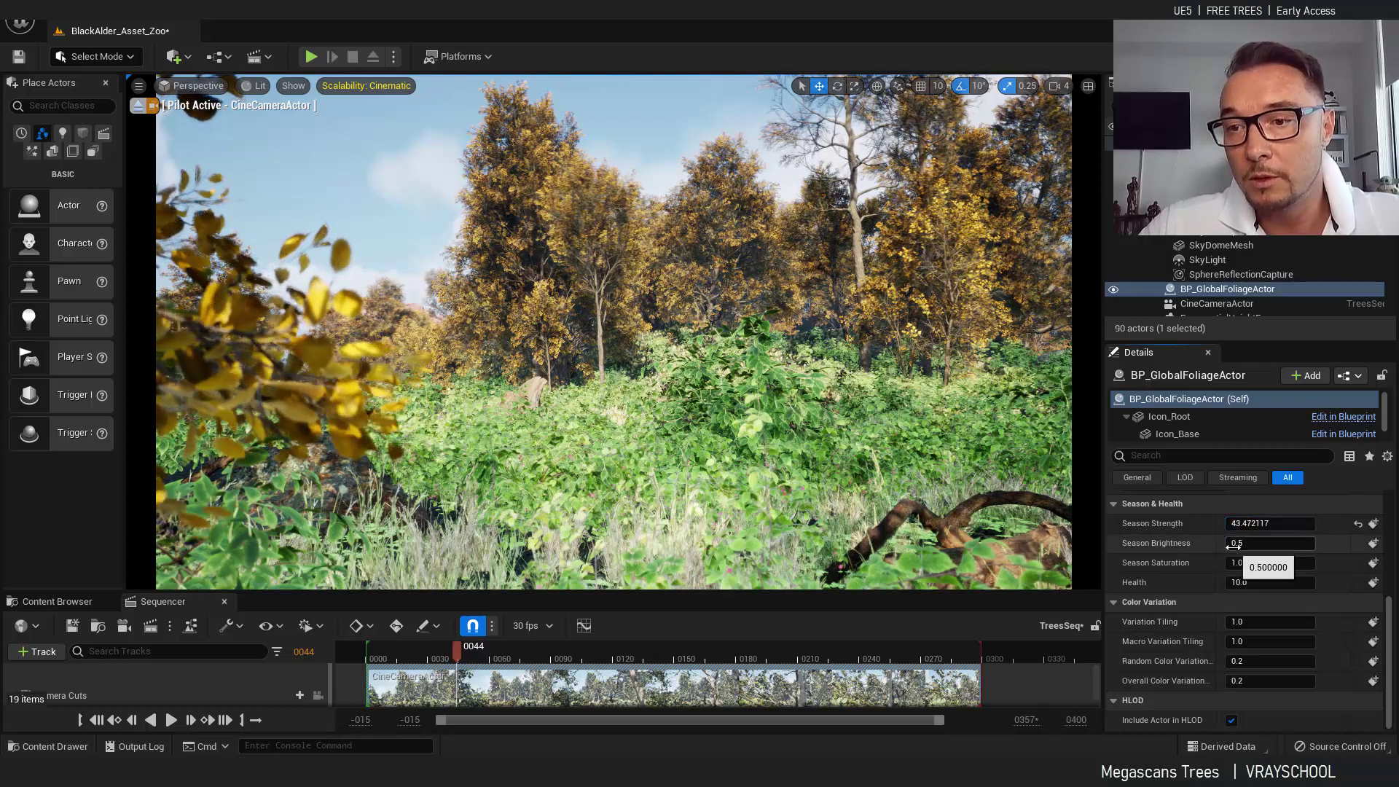
Step: Raise the foliage actor's Season Brightness to about 5166644 and its Season Saturation to about 27.28
{"action": "mouse_move", "coordinate": [1235, 545]}
{"action": "left_mouse_down"}
{"action": "mouse_move", "coordinate": [1322, 543]}
{"action": "mouse_move", "coordinate": [1249, 543]}
{"action": "left_mouse_up"}
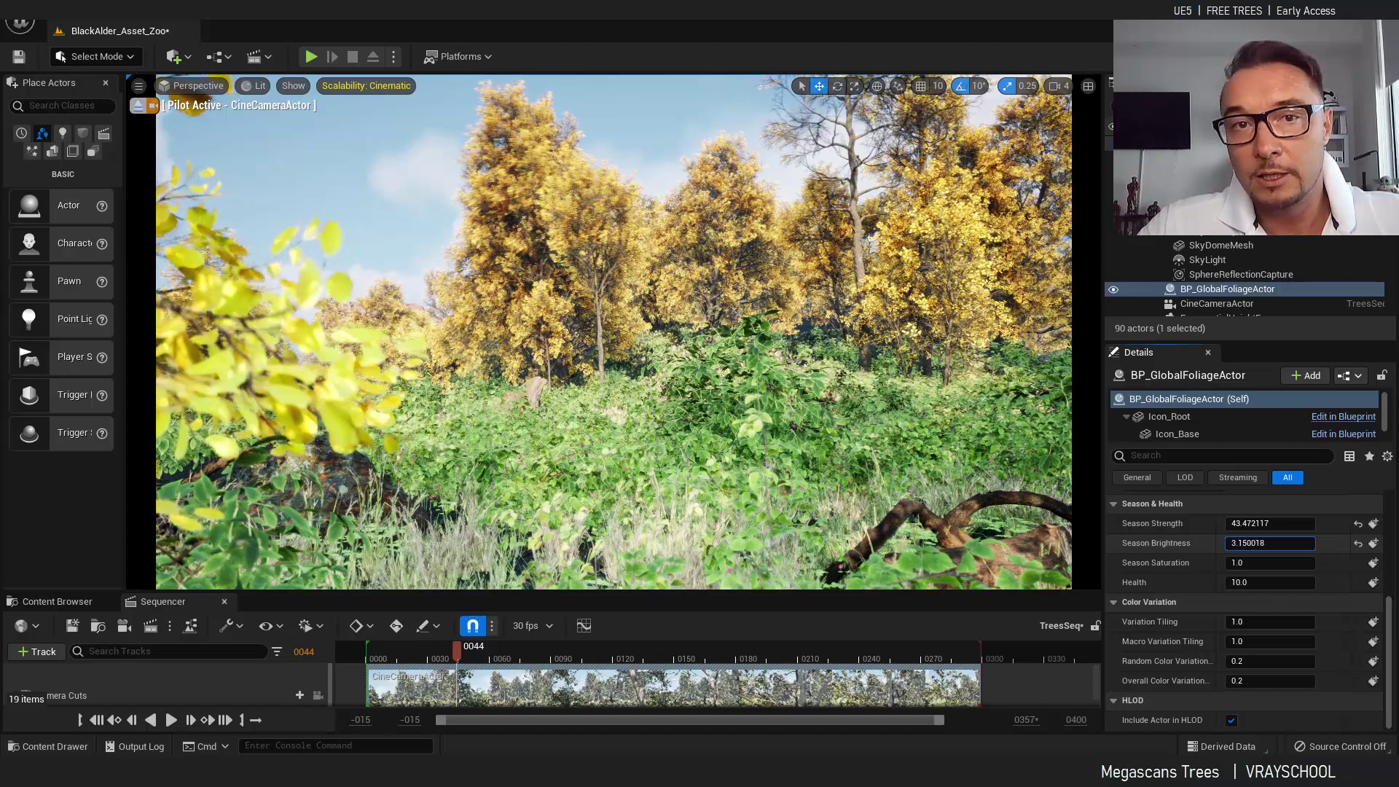
{"action": "left_click_drag", "start_coordinate": [1257, 543], "coordinate": [1398, 543]}
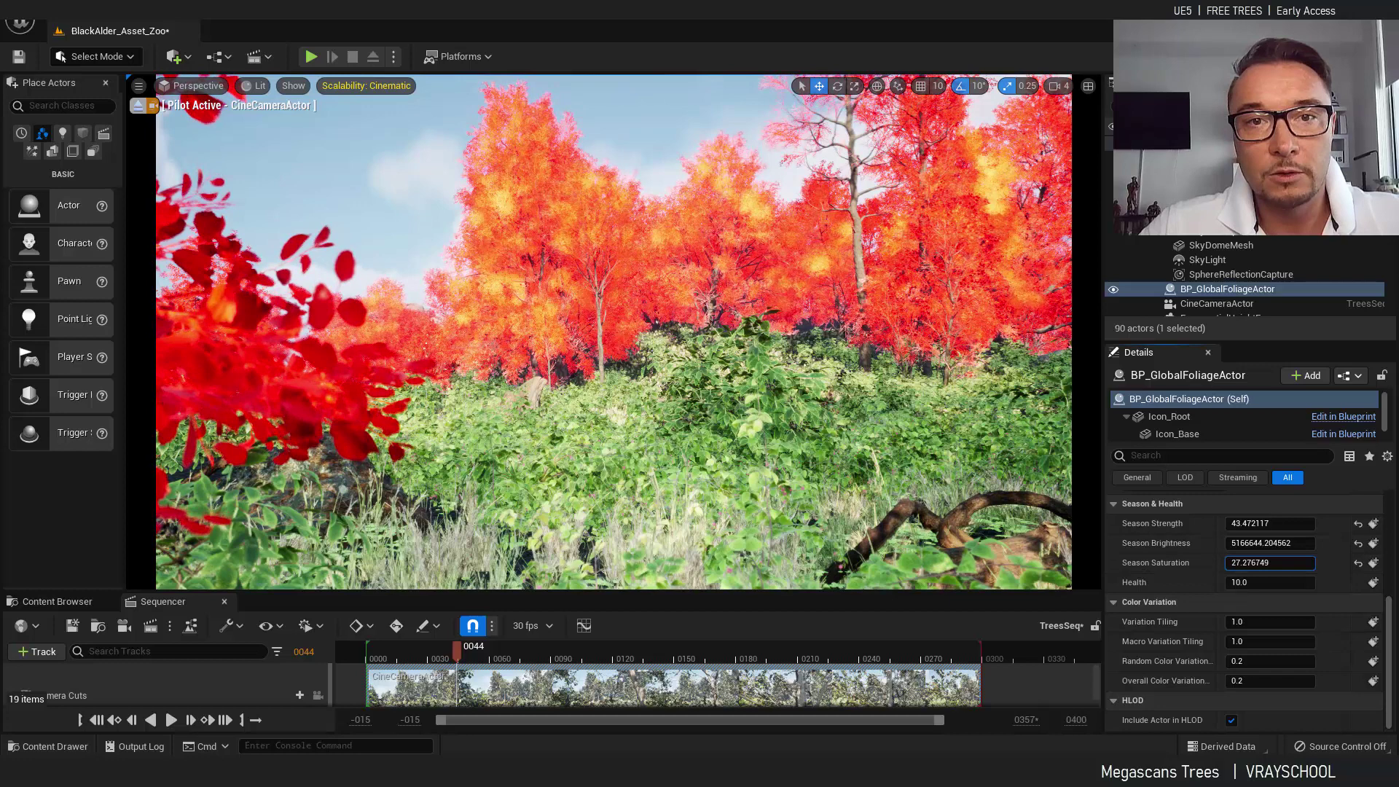
Step: Try Season Saturation about 9.34 and Season Brightness about -43.91 and 12.00, restoring Season Strength, Brightness and Saturation to their defaults
{"action": "mouse_move", "coordinate": [1269, 563]}
{"action": "left_mouse_down"}
{"action": "mouse_move", "coordinate": [1239, 562]}
{"action": "mouse_move", "coordinate": [1253, 542]}
{"action": "left_mouse_up"}
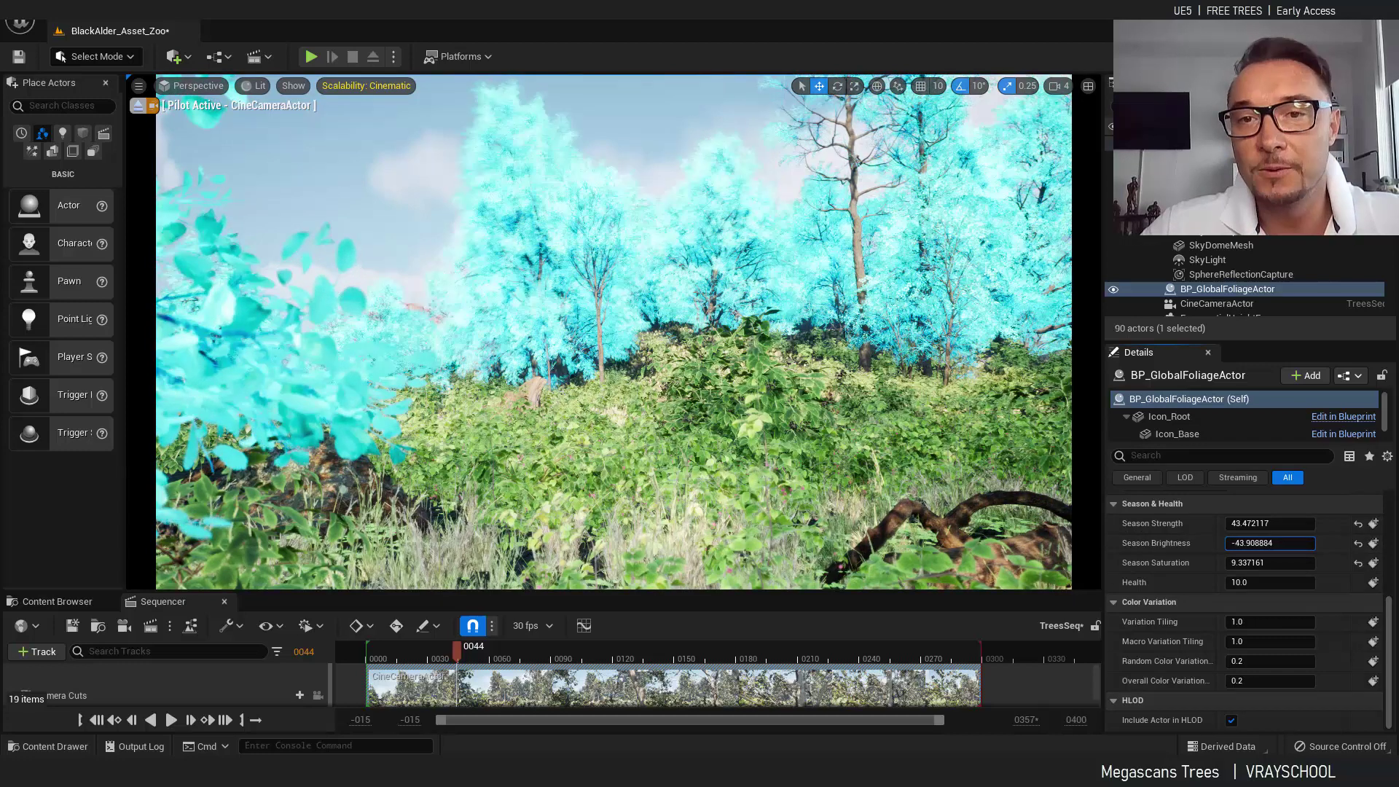
{"action": "left_click_drag", "start_coordinate": [1269, 544], "coordinate": [1231, 551]}
{"action": "left_click", "coordinate": [1358, 562]}
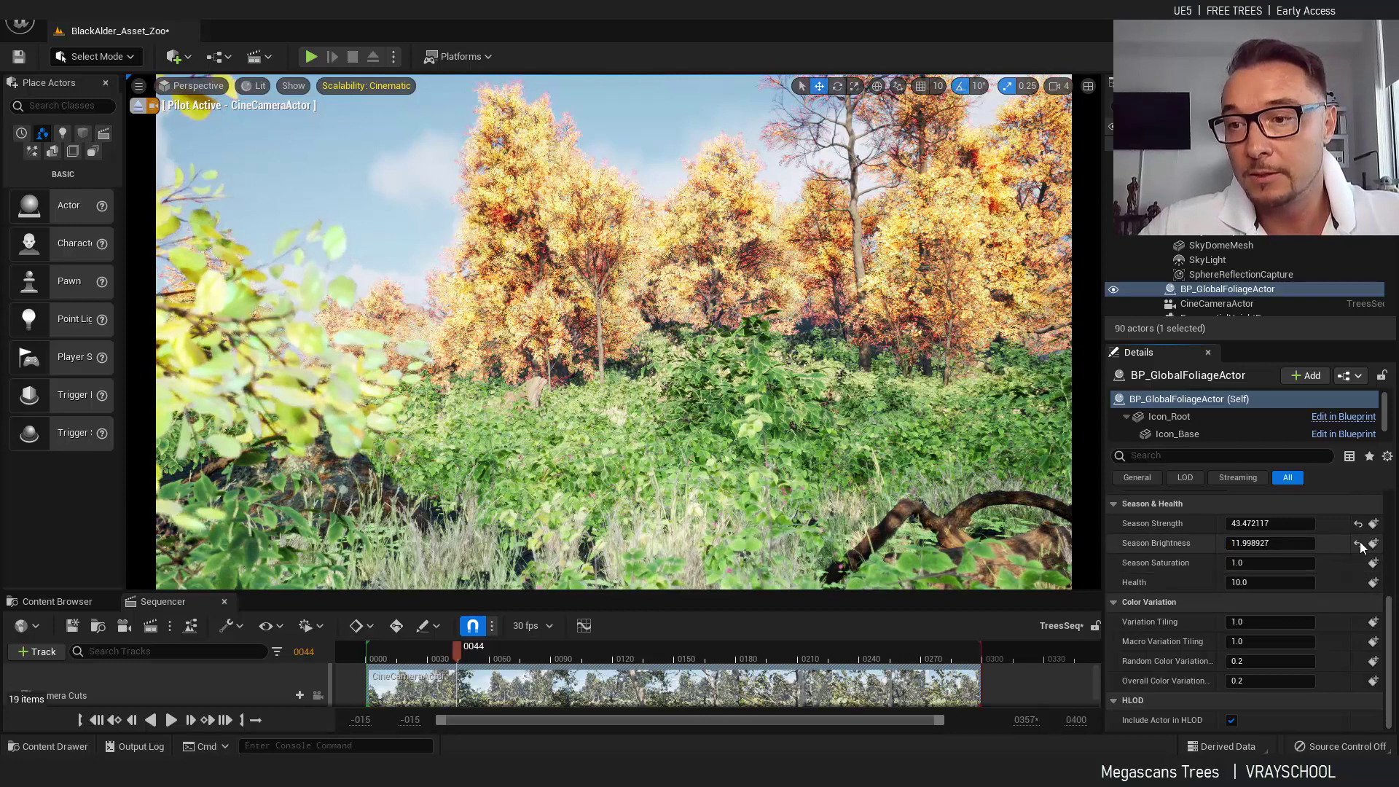
{"action": "left_click", "coordinate": [1358, 543]}
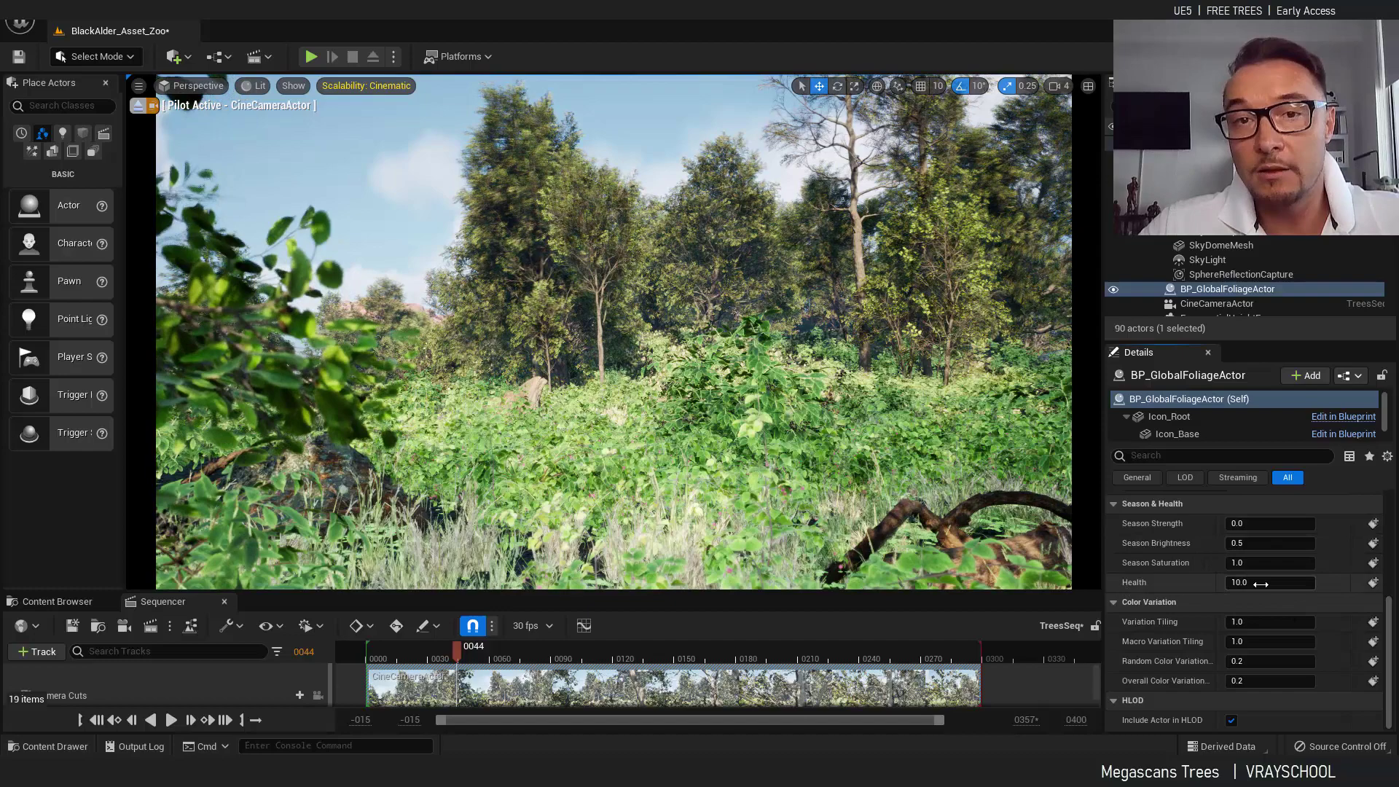
Step: Leave the piloted cine camera and examine an alder branch's leaves up close
{"action": "left_click", "coordinate": [139, 107]}
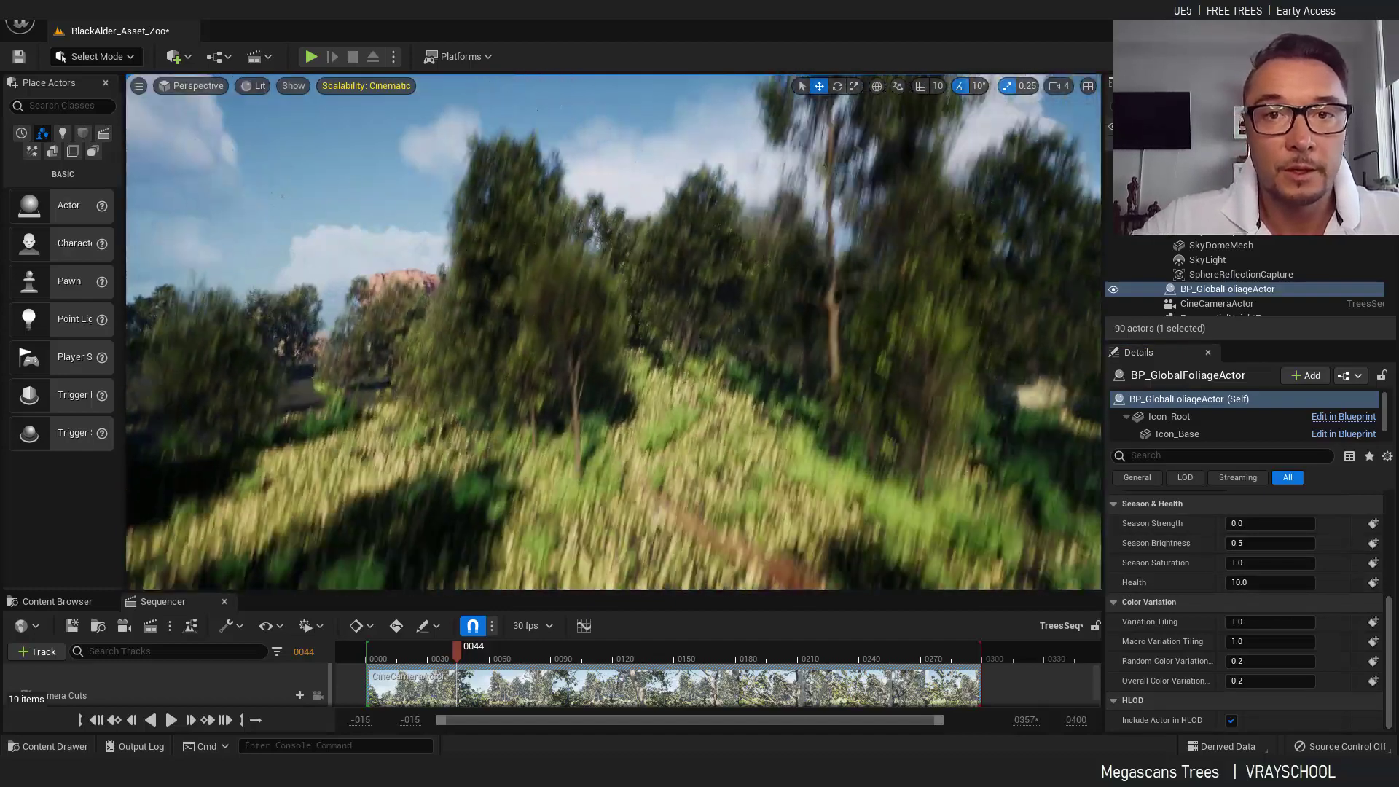
{"action": "middle_click_drag", "start_coordinate": [627, 145], "coordinate": [628, 95]}
{"action": "scroll", "coordinate": [685, 208], "scroll_direction": "up", "scroll_amount": 4}
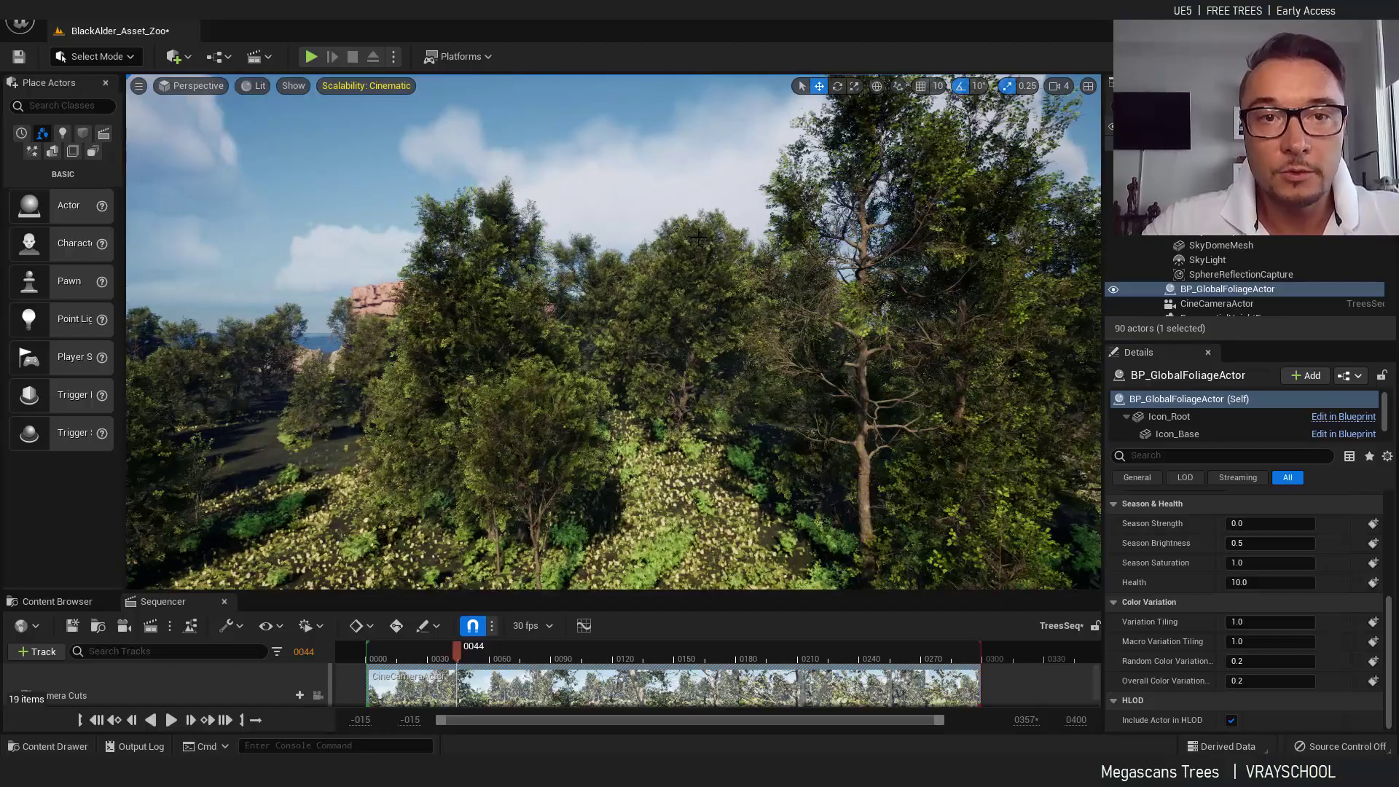
{"action": "right_click_drag", "start_coordinate": [755, 251], "coordinate": [755, 250]}
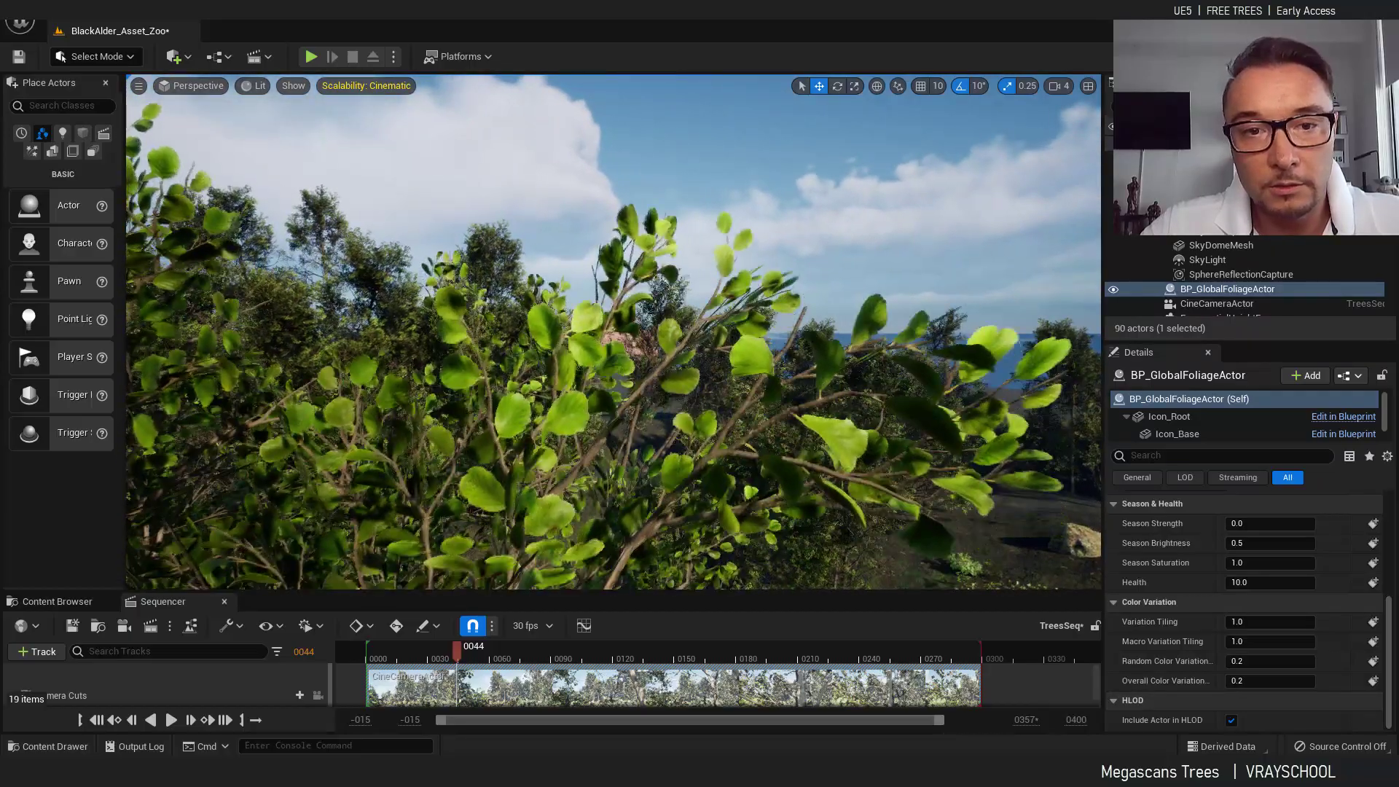
{"action": "right_click_drag", "start_coordinate": [534, 494], "coordinate": [534, 494]}
{"action": "left_click", "coordinate": [534, 494]}
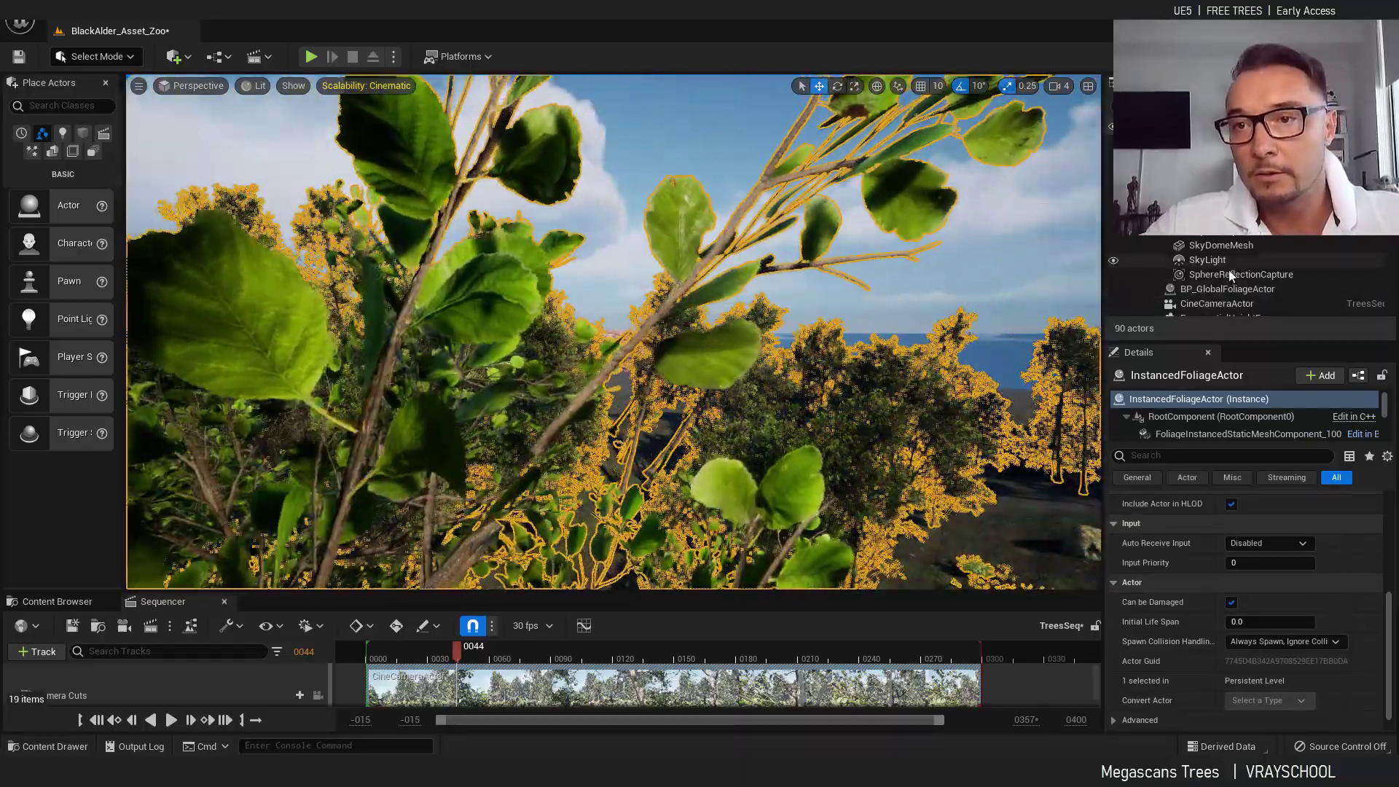
Step: Select BP_GlobalFoliageActor and lower its Health to about 2.70 to turn the leaves brown
{"action": "left_click", "coordinate": [1216, 290]}
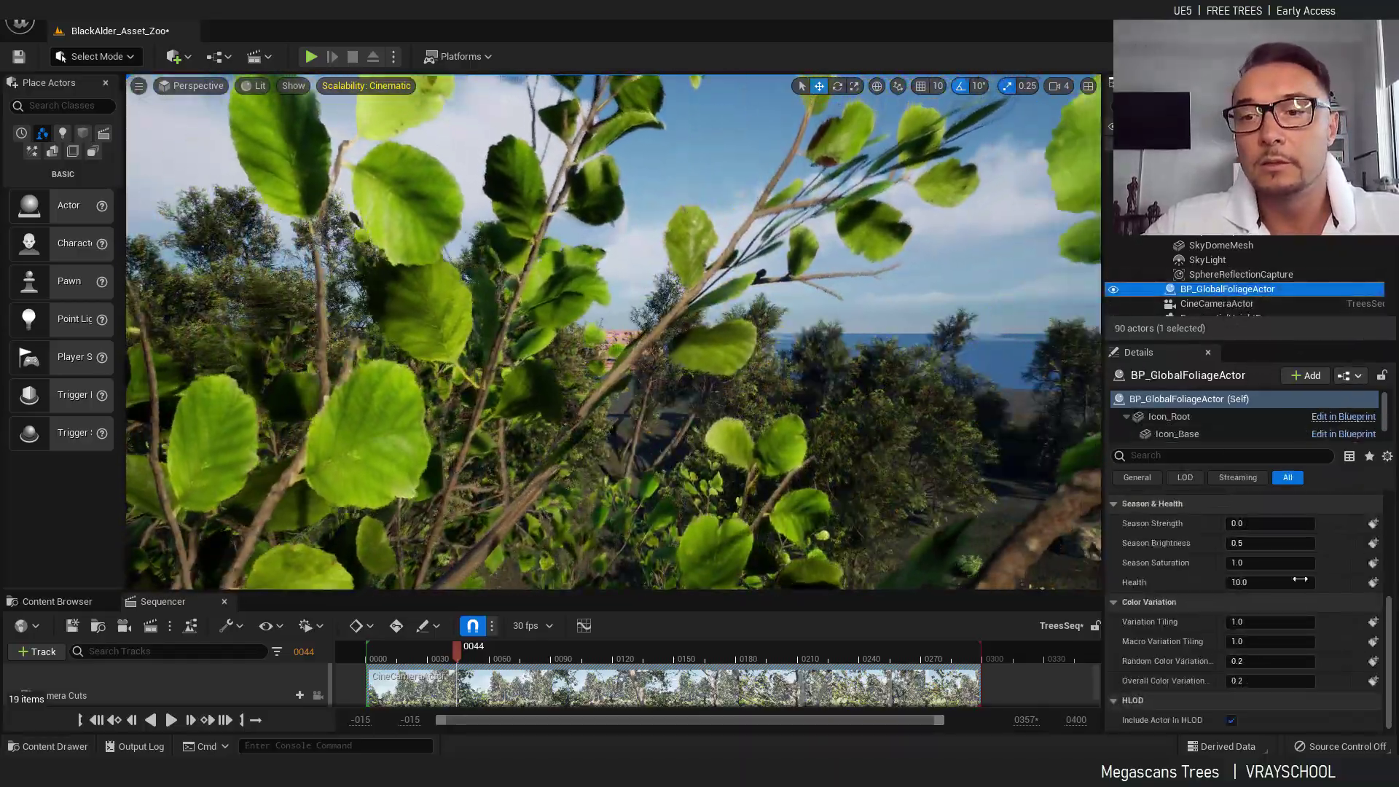
{"action": "mouse_move", "coordinate": [1241, 582]}
{"action": "left_mouse_down"}
{"action": "mouse_move", "coordinate": [1210, 582]}
{"action": "mouse_move", "coordinate": [1252, 582]}
{"action": "mouse_move", "coordinate": [1214, 582]}
{"action": "left_mouse_up"}
{"action": "scroll", "coordinate": [614, 332], "scroll_direction": "down", "scroll_amount": 4}
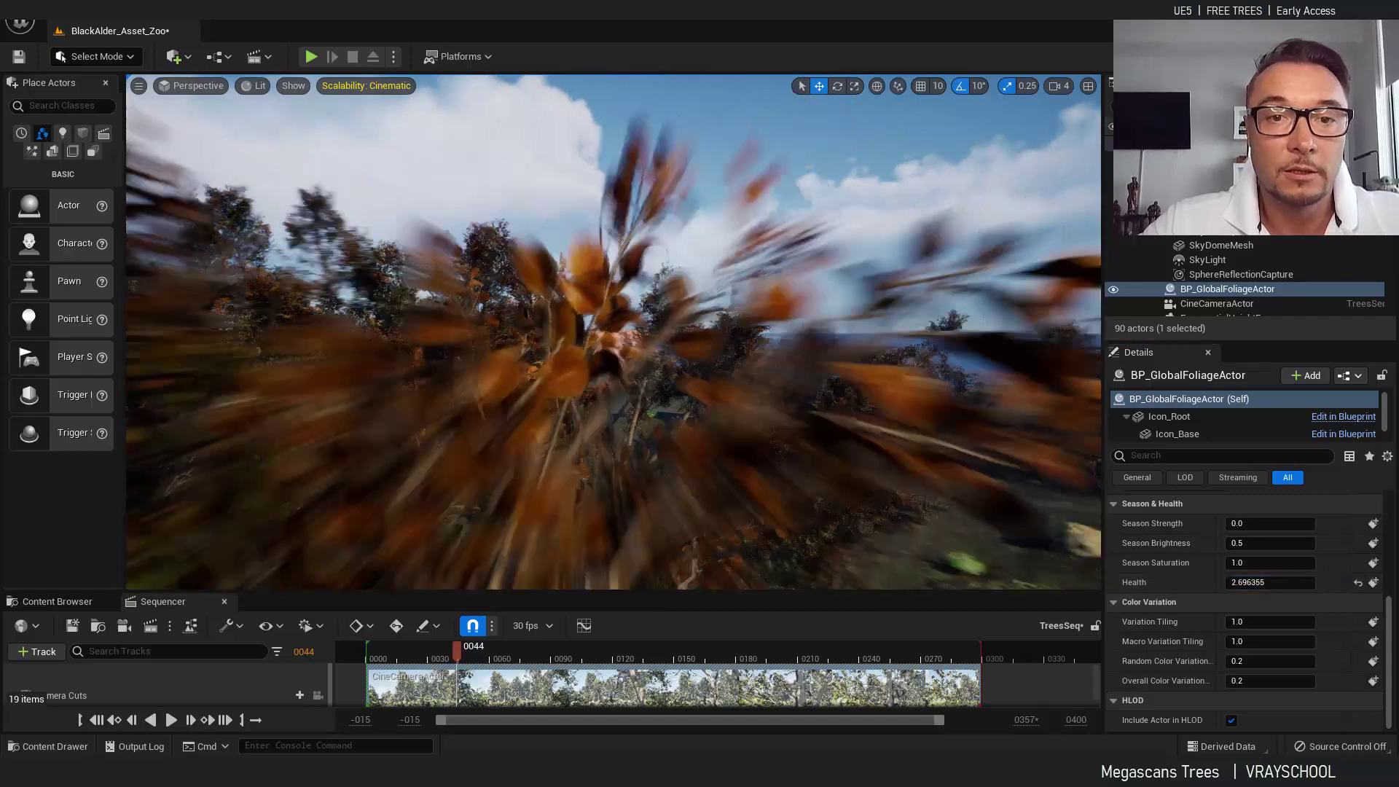
{"action": "mouse_move", "coordinate": [613, 332]}
{"action": "right_mouse_down"}
{"action": "mouse_move", "coordinate": [437, 332]}
{"action": "mouse_move", "coordinate": [557, 332]}
{"action": "right_mouse_up"}
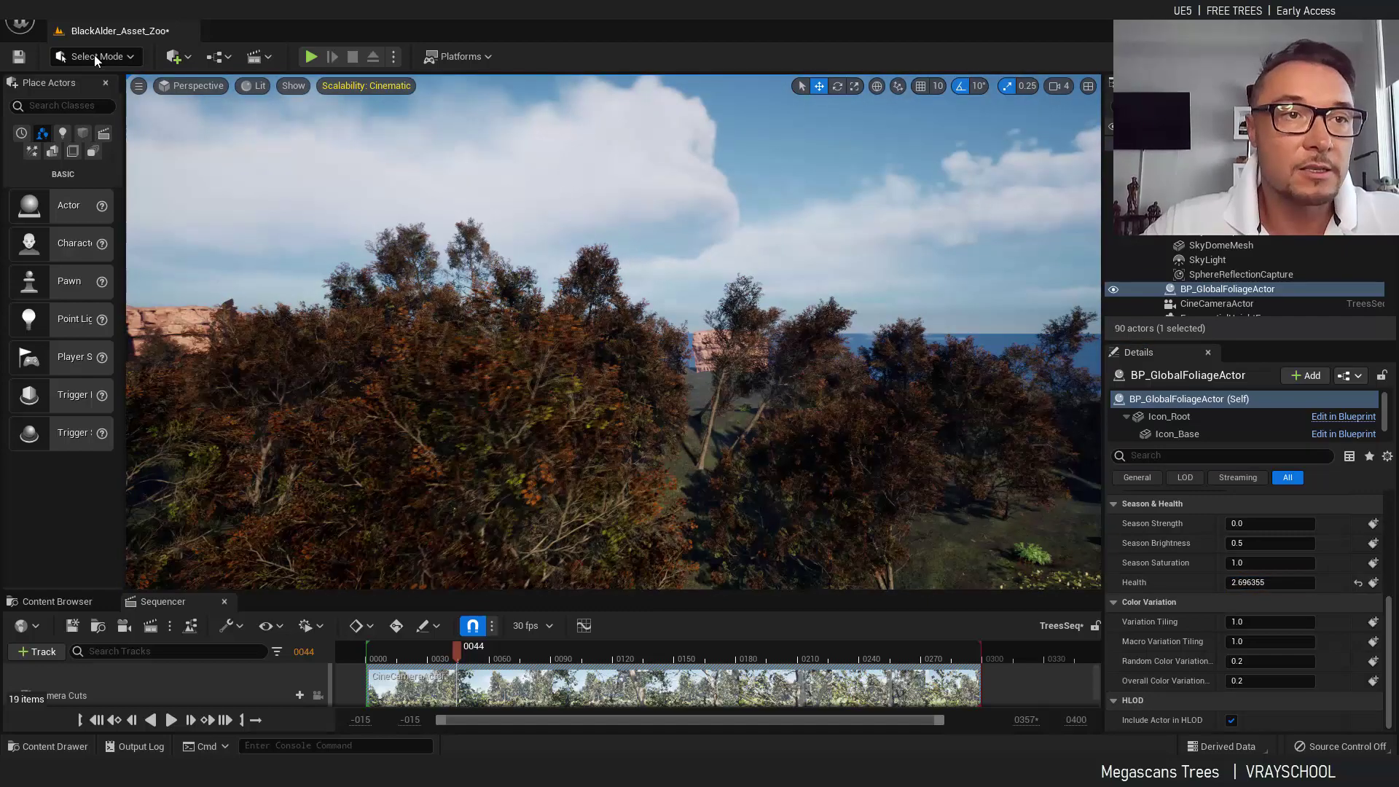
Step: From the cine camera's view, try foliage Health values of about 4.11, 15.30 and 0.35, restoring Health to its default
{"action": "left_click", "coordinate": [175, 86]}
{"action": "left_click", "coordinate": [230, 248]}
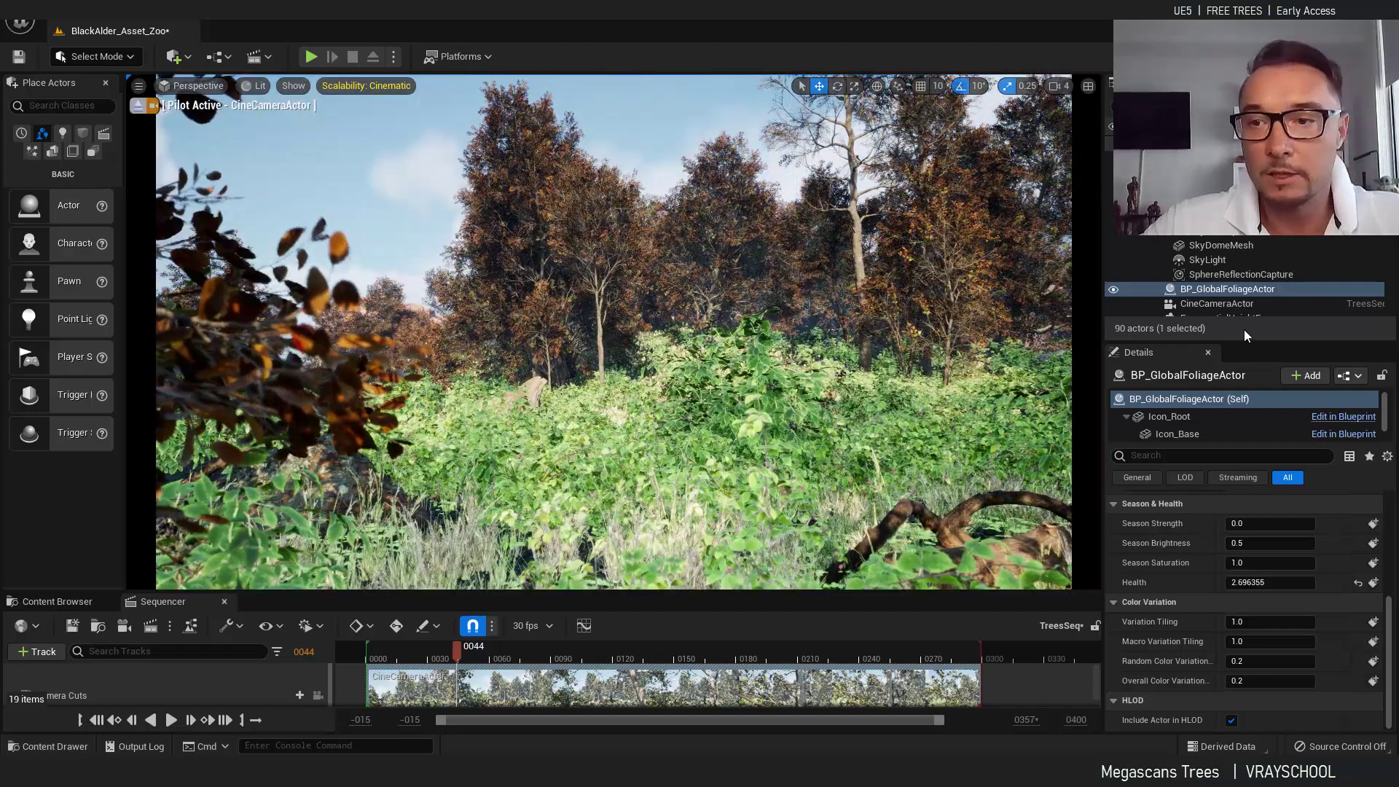
{"action": "mouse_move", "coordinate": [1267, 582]}
{"action": "left_mouse_down"}
{"action": "mouse_move", "coordinate": [1247, 582]}
{"action": "mouse_move", "coordinate": [1301, 582]}
{"action": "mouse_move", "coordinate": [1234, 582]}
{"action": "left_mouse_up"}
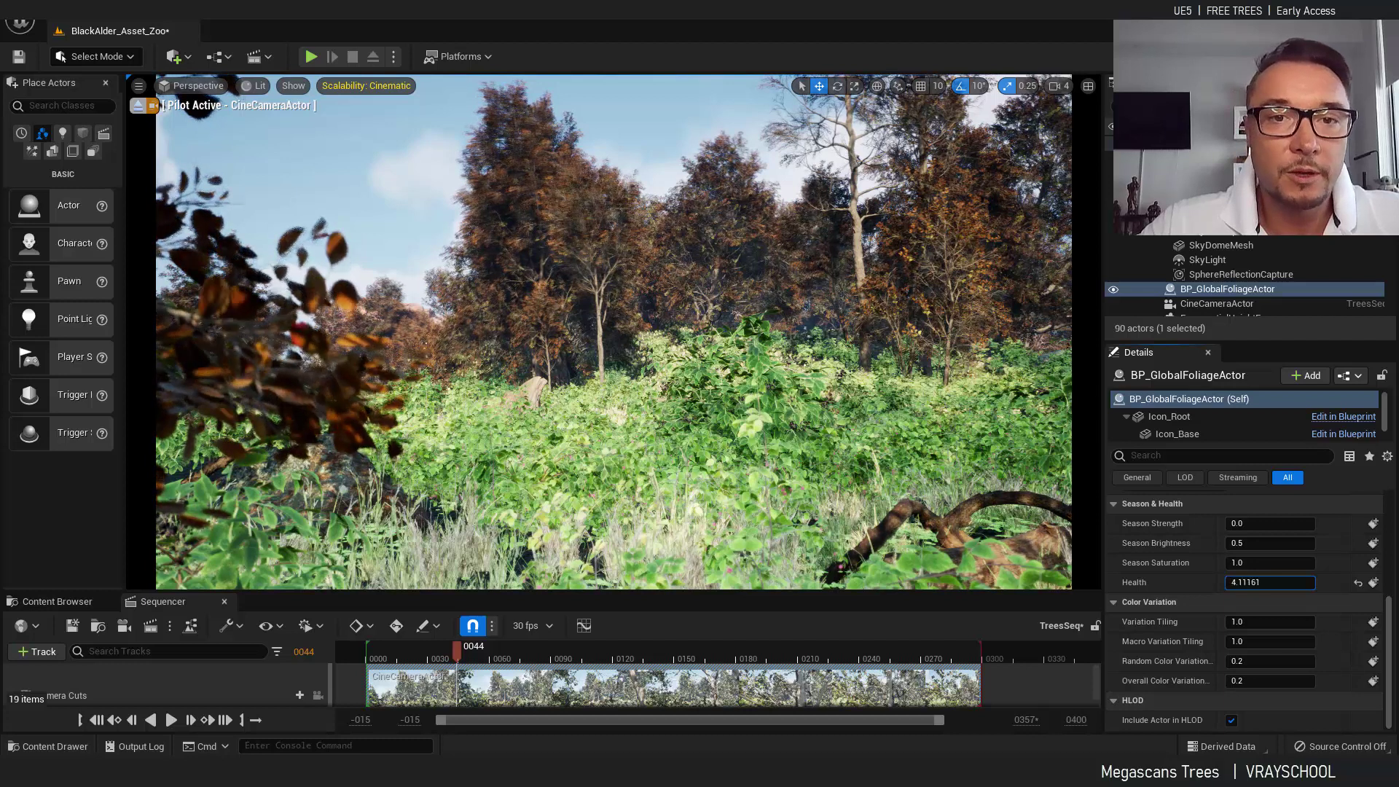
{"action": "mouse_move", "coordinate": [1268, 582]}
{"action": "left_mouse_down"}
{"action": "mouse_move", "coordinate": [1288, 583]}
{"action": "mouse_move", "coordinate": [1262, 582]}
{"action": "left_mouse_up"}
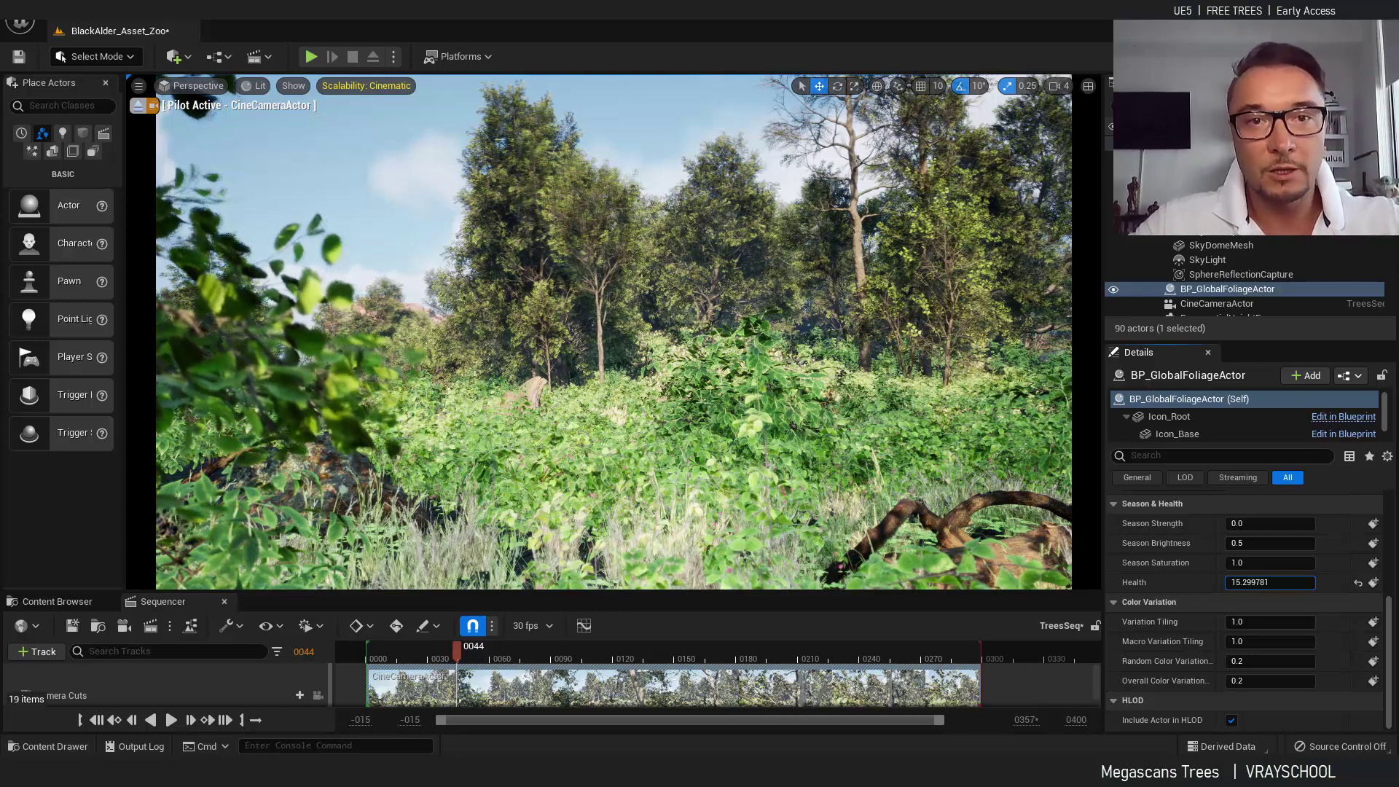
{"action": "mouse_move", "coordinate": [1259, 582]}
{"action": "left_mouse_down"}
{"action": "mouse_move", "coordinate": [1232, 582]}
{"action": "mouse_move", "coordinate": [1317, 582]}
{"action": "mouse_move", "coordinate": [1257, 582]}
{"action": "left_mouse_up"}
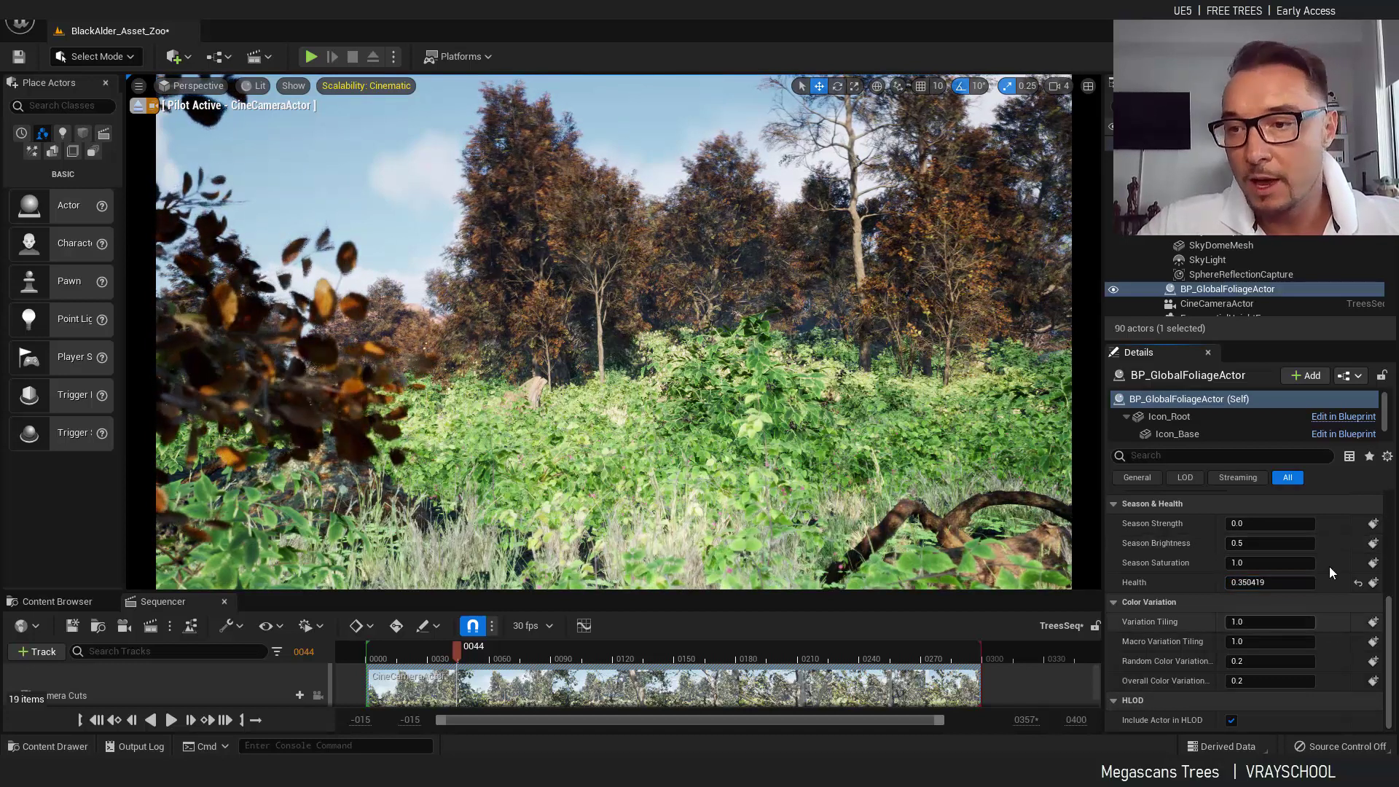
{"action": "left_click", "coordinate": [1356, 582]}
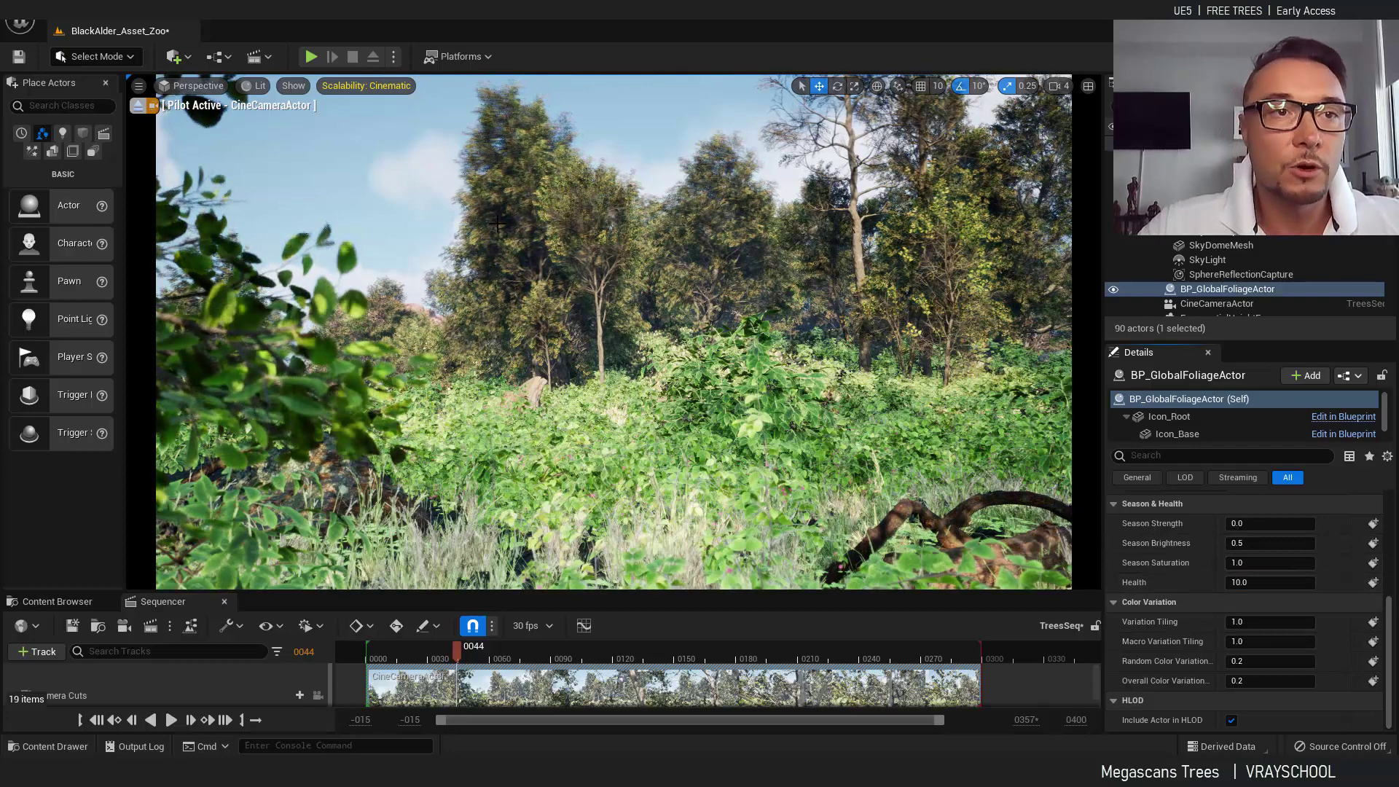
Step: Leave the cine camera's view, then select and frame the SM_BlackAlder_Field_01_PP tree from the PivotPainterTrees folder
{"action": "left_click", "coordinate": [138, 106]}
{"action": "key", "text": "e"}
{"action": "right_click_drag", "start_coordinate": [654, 250], "coordinate": [653, 250]}
{"action": "key", "text": "e"}
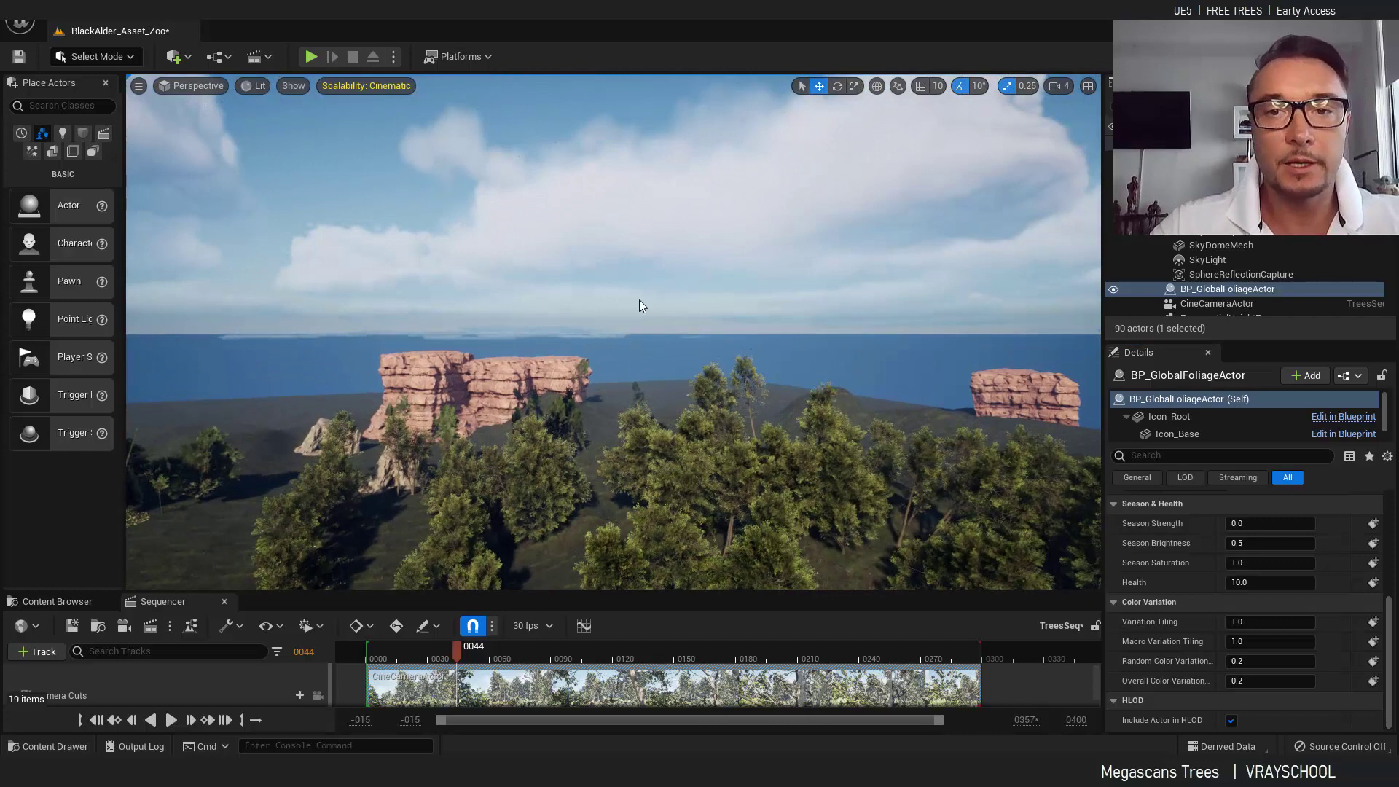
{"action": "right_click_drag", "start_coordinate": [793, 233], "coordinate": [801, 295]}
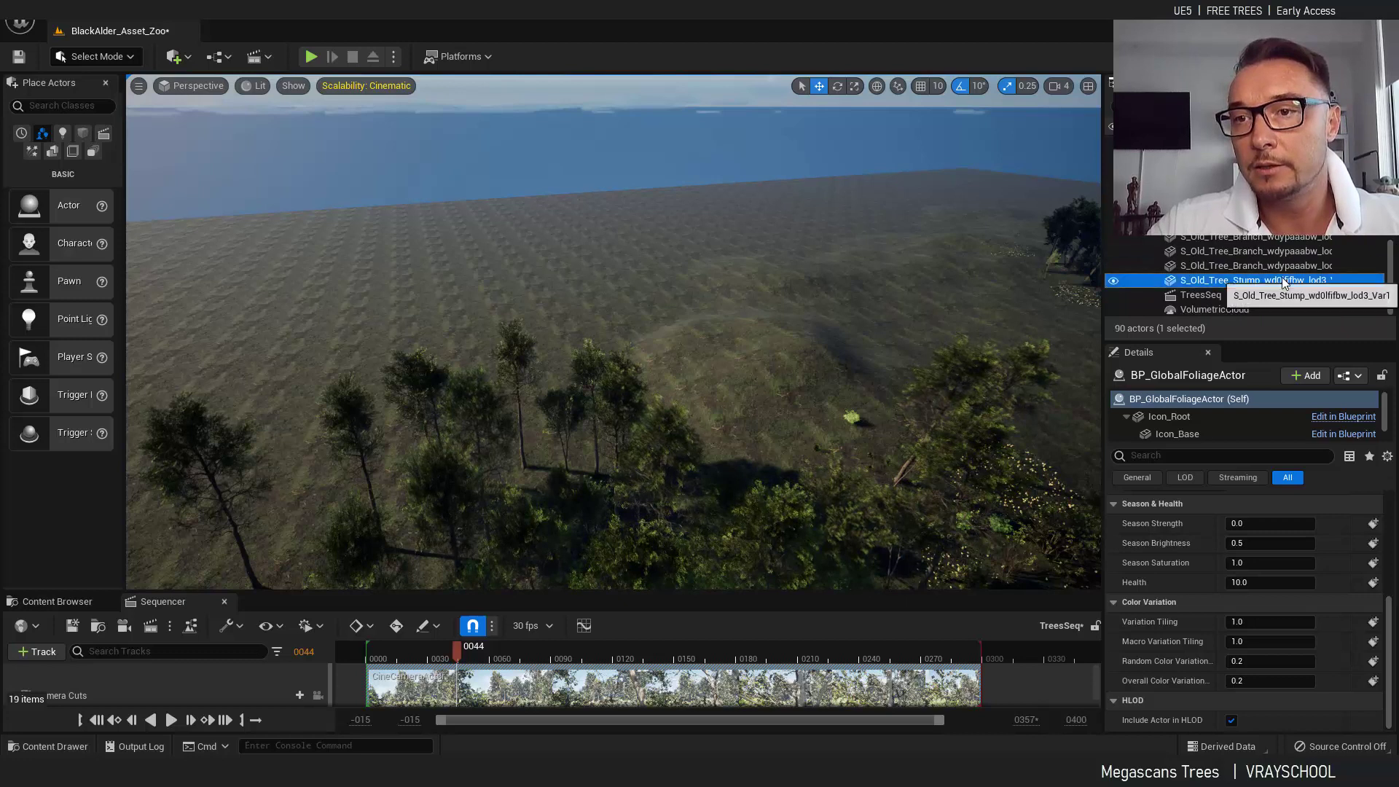
{"action": "key", "text": "f"}
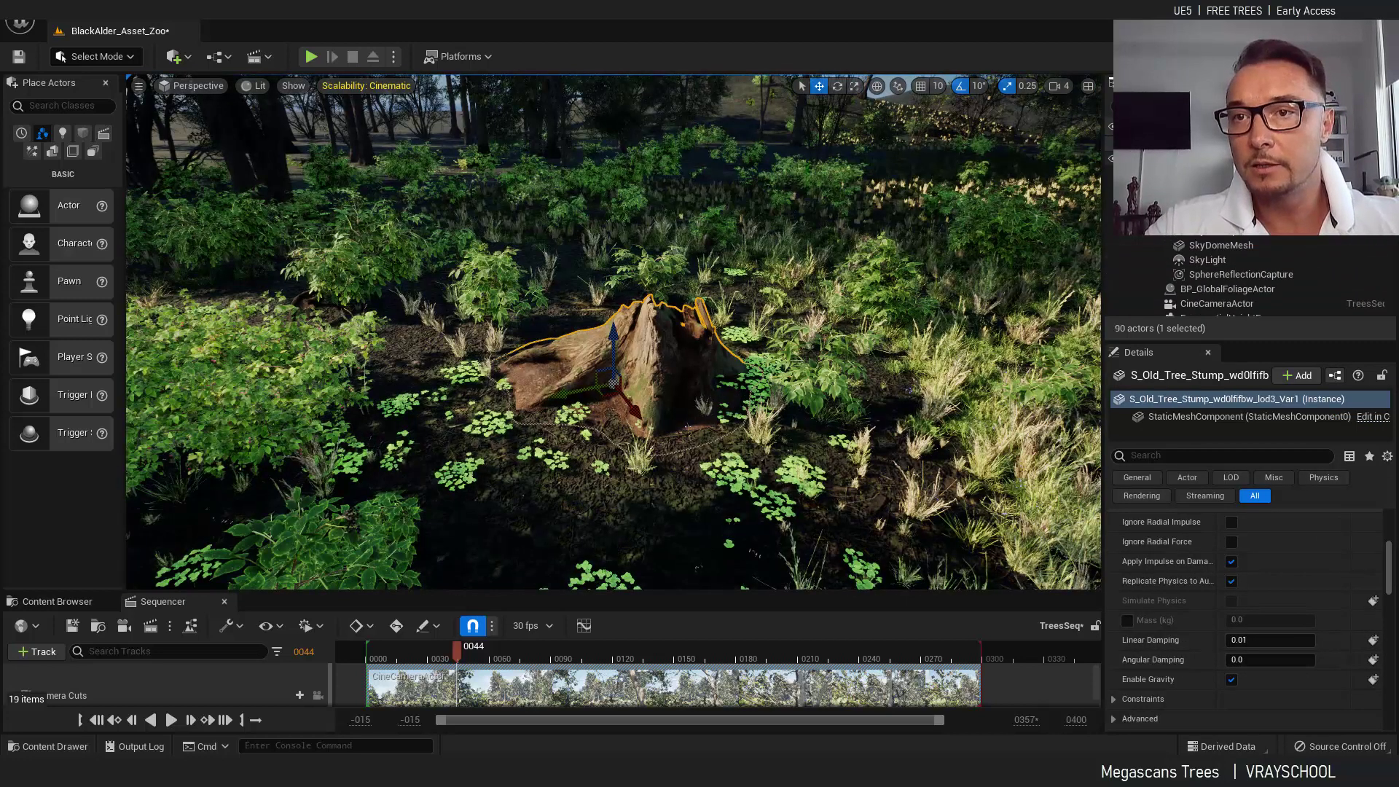
{"action": "double_click", "coordinate": [1252, 275]}
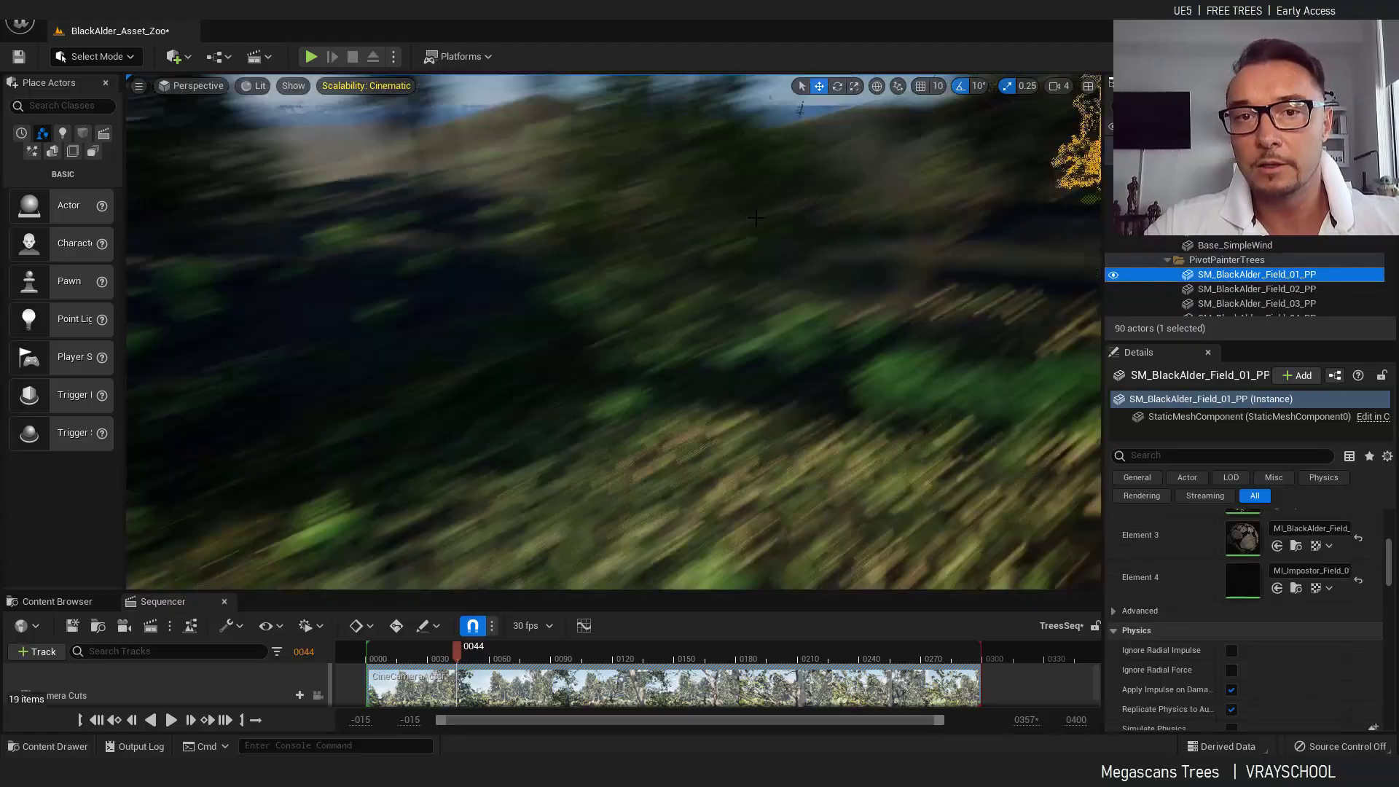
{"action": "right_click_drag", "start_coordinate": [613, 332], "coordinate": [613, 267]}
{"action": "key", "text": "w"}
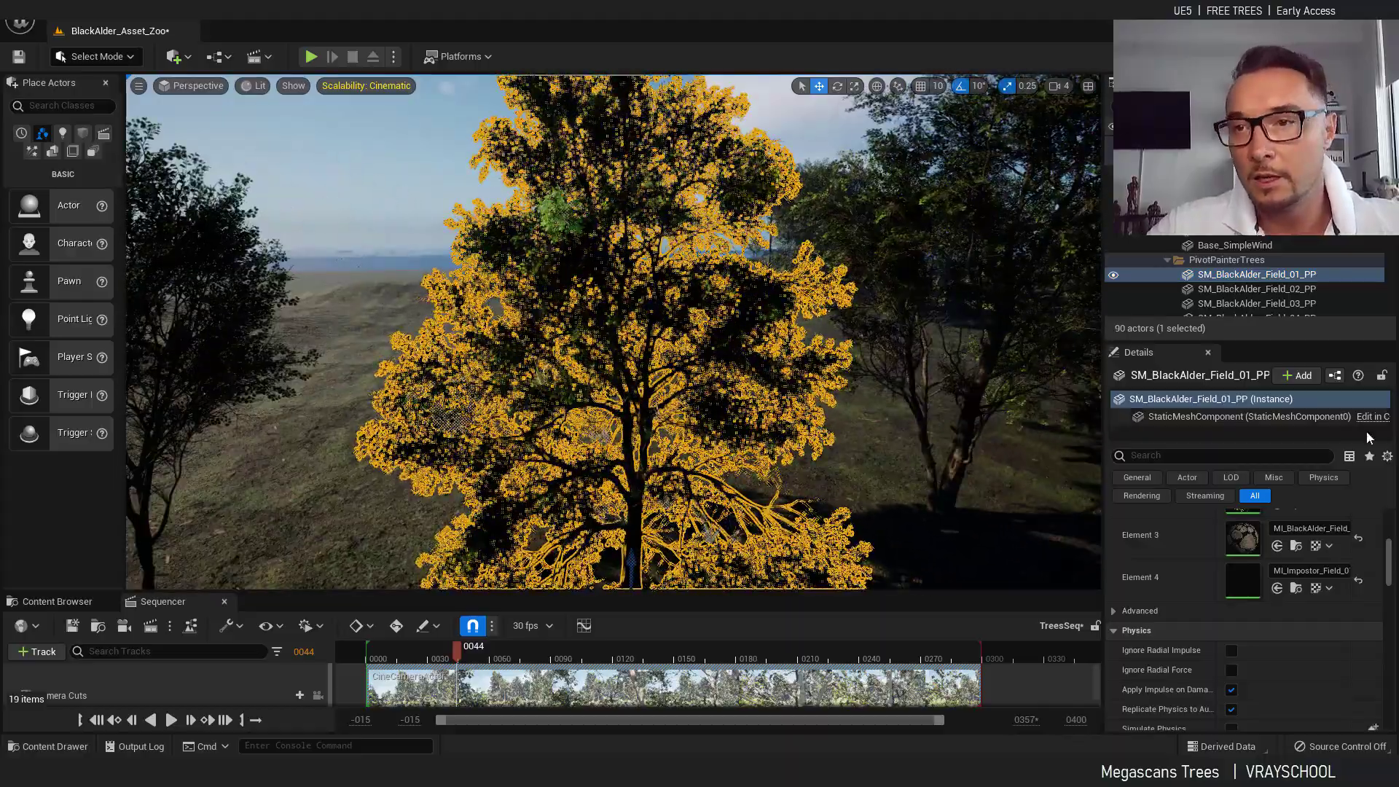
Step: Open the tree's Element 2 material instance, MI_BlackAlder_Field_01_TwoSided, and enable its Winter parameter
{"action": "scroll", "coordinate": [1253, 549], "scroll_direction": "up", "scroll_amount": 1}
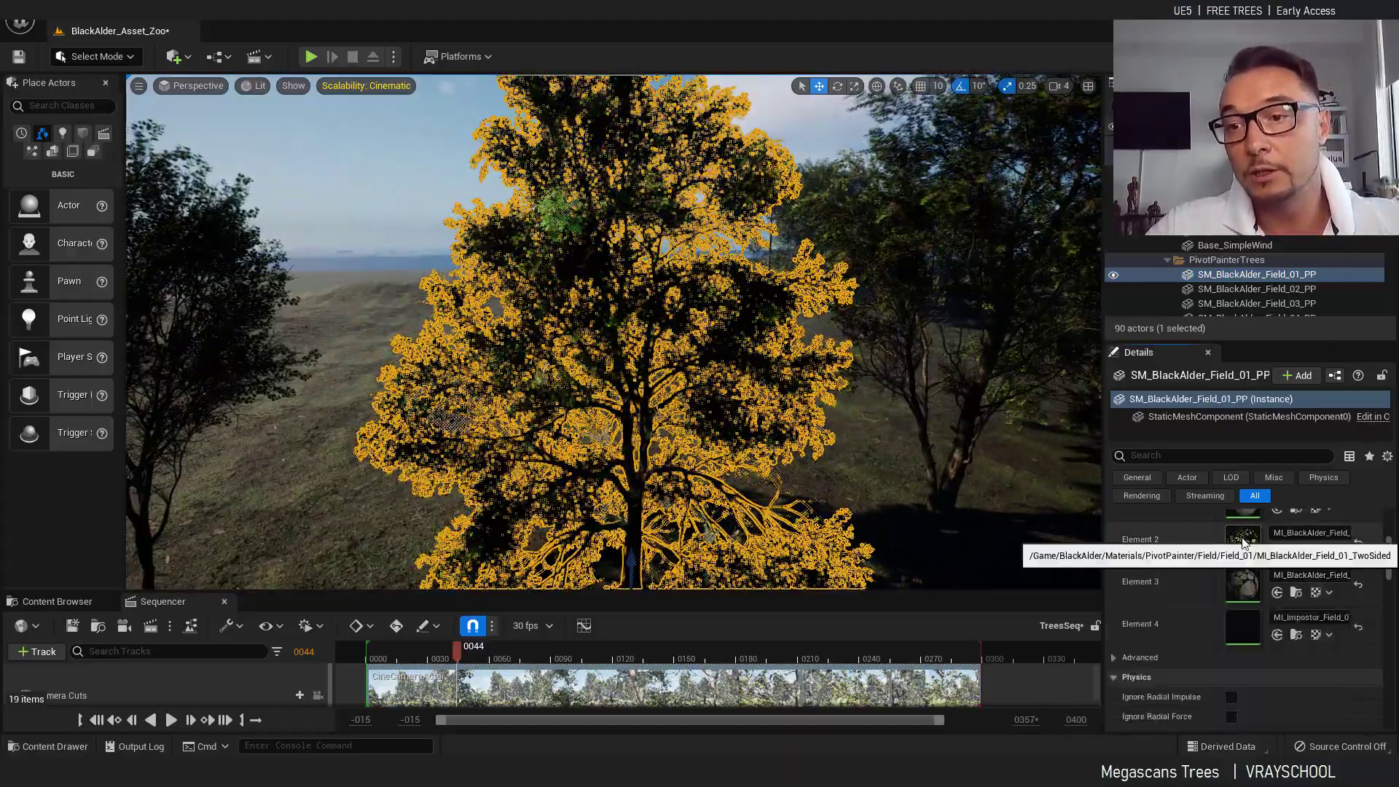
{"action": "double_click", "coordinate": [1243, 540]}
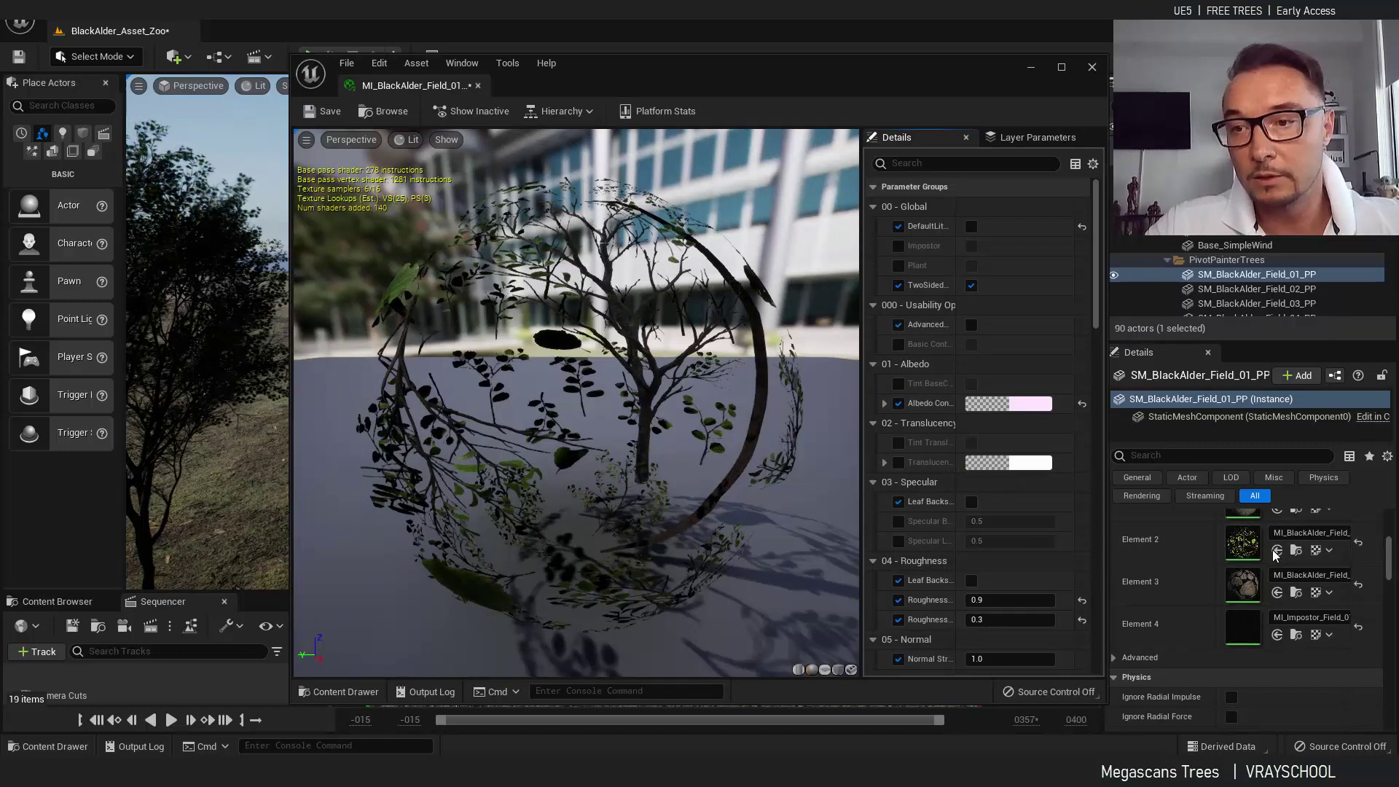
{"action": "left_click_drag", "start_coordinate": [1094, 259], "coordinate": [1097, 430]}
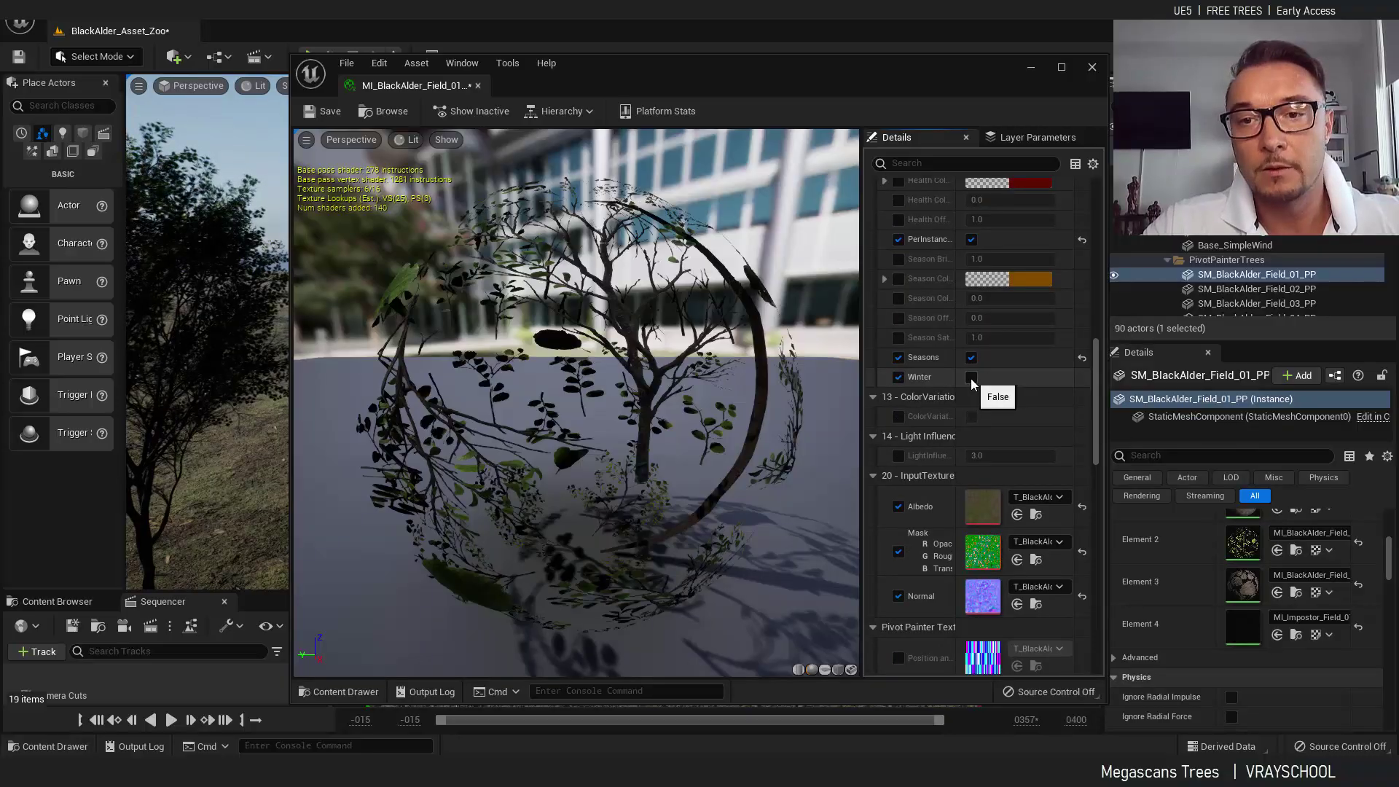
{"action": "left_click", "coordinate": [972, 378]}
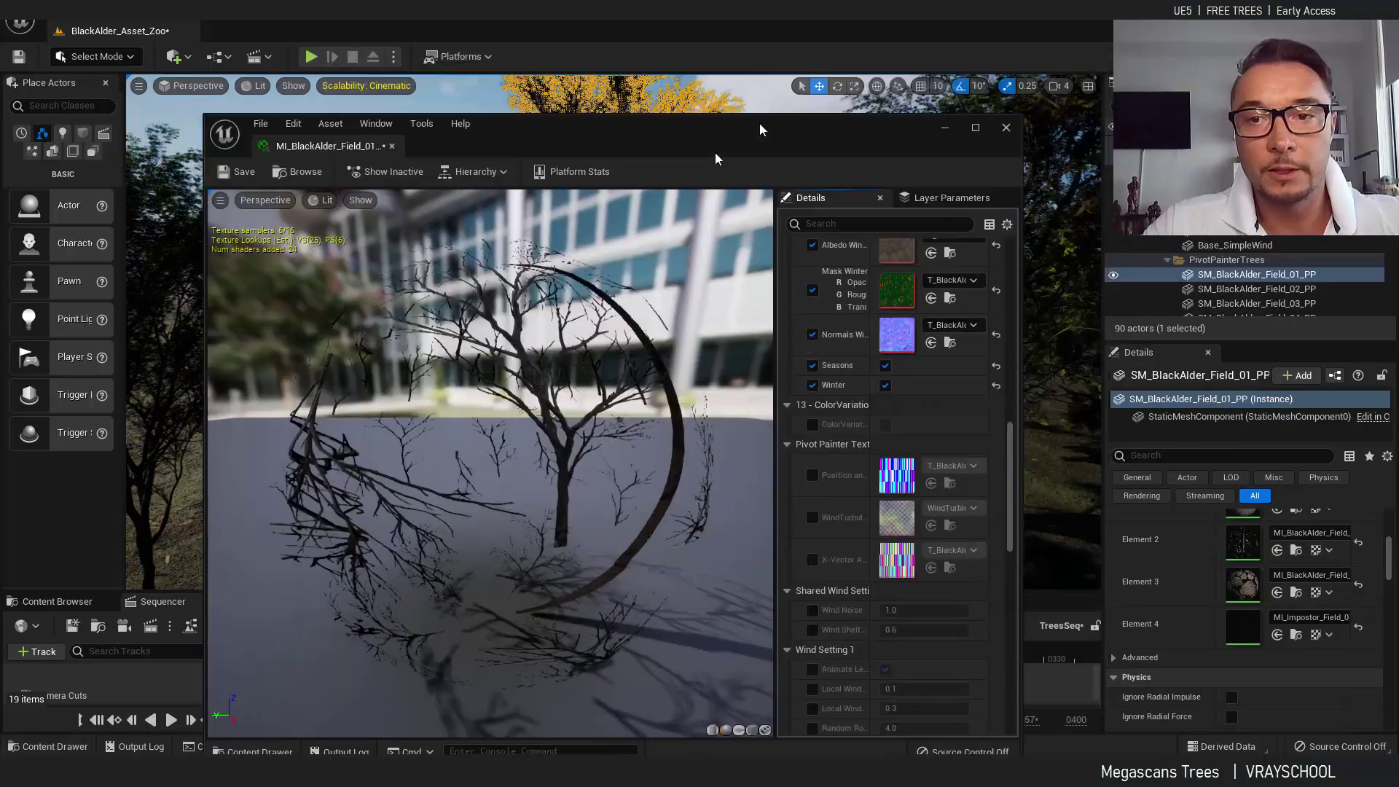
Step: Move the material instance window aside, deselect the tree and examine its winter branches in the viewport
{"action": "left_click_drag", "start_coordinate": [854, 93], "coordinate": [433, 401]}
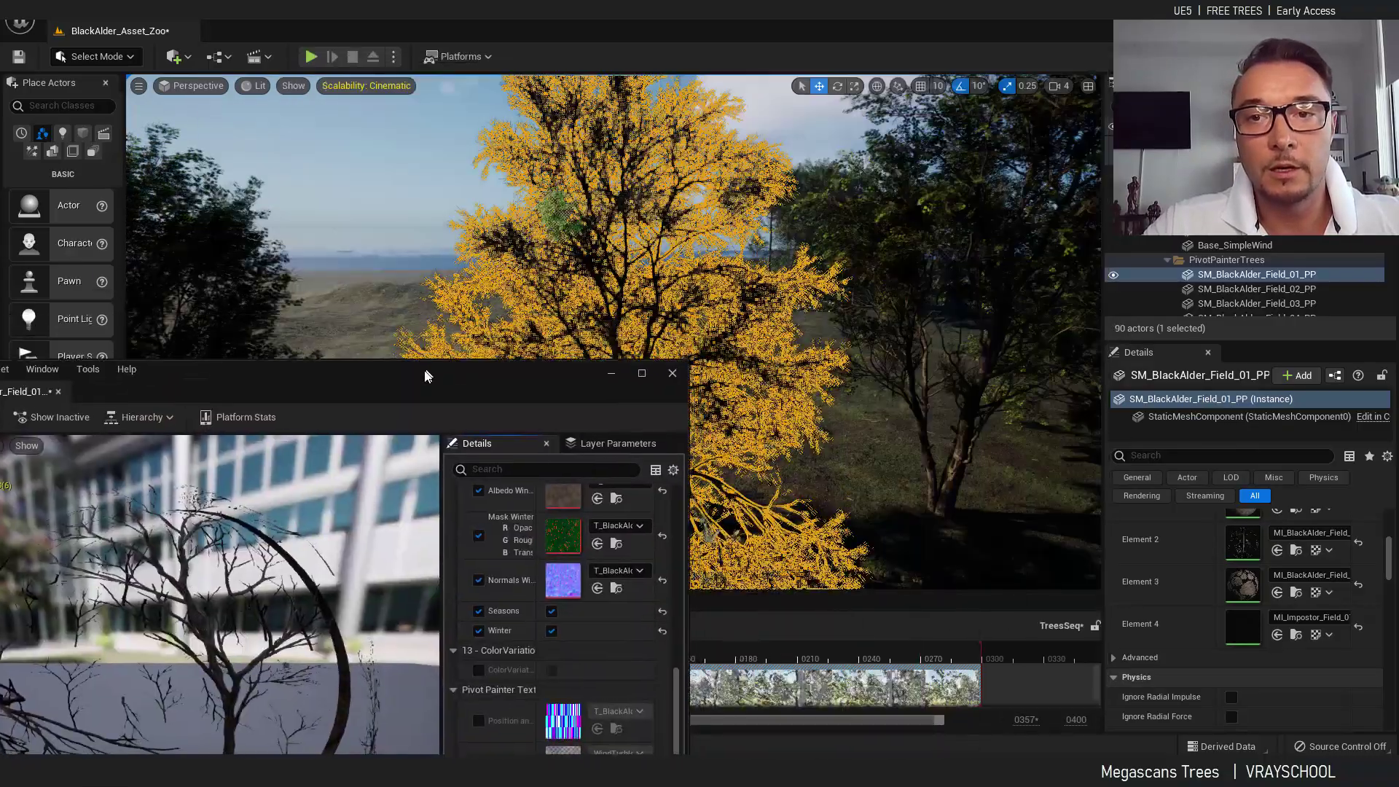
{"action": "mouse_move", "coordinate": [700, 173]}
{"action": "right_mouse_down"}
{"action": "mouse_move", "coordinate": [699, 146]}
{"action": "mouse_move", "coordinate": [700, 173]}
{"action": "right_mouse_up"}
{"action": "left_click", "coordinate": [699, 173]}
{"action": "left_click_drag", "start_coordinate": [512, 392], "coordinate": [289, 409]}
{"action": "right_click_drag", "start_coordinate": [699, 292], "coordinate": [845, 288]}
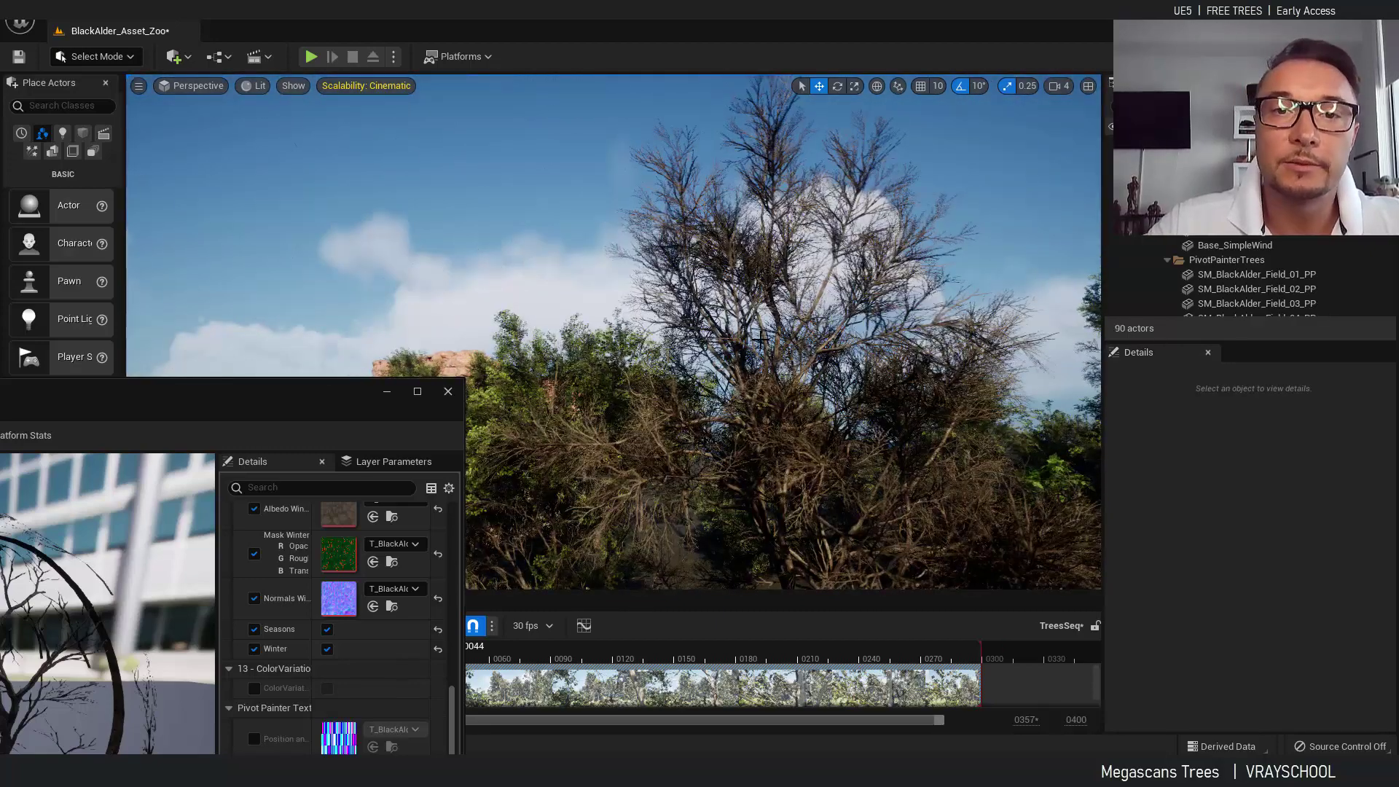
Step: Switch the material instance's Winter parameter off and on again for comparison, and close the material instance window
{"action": "left_click", "coordinate": [326, 649]}
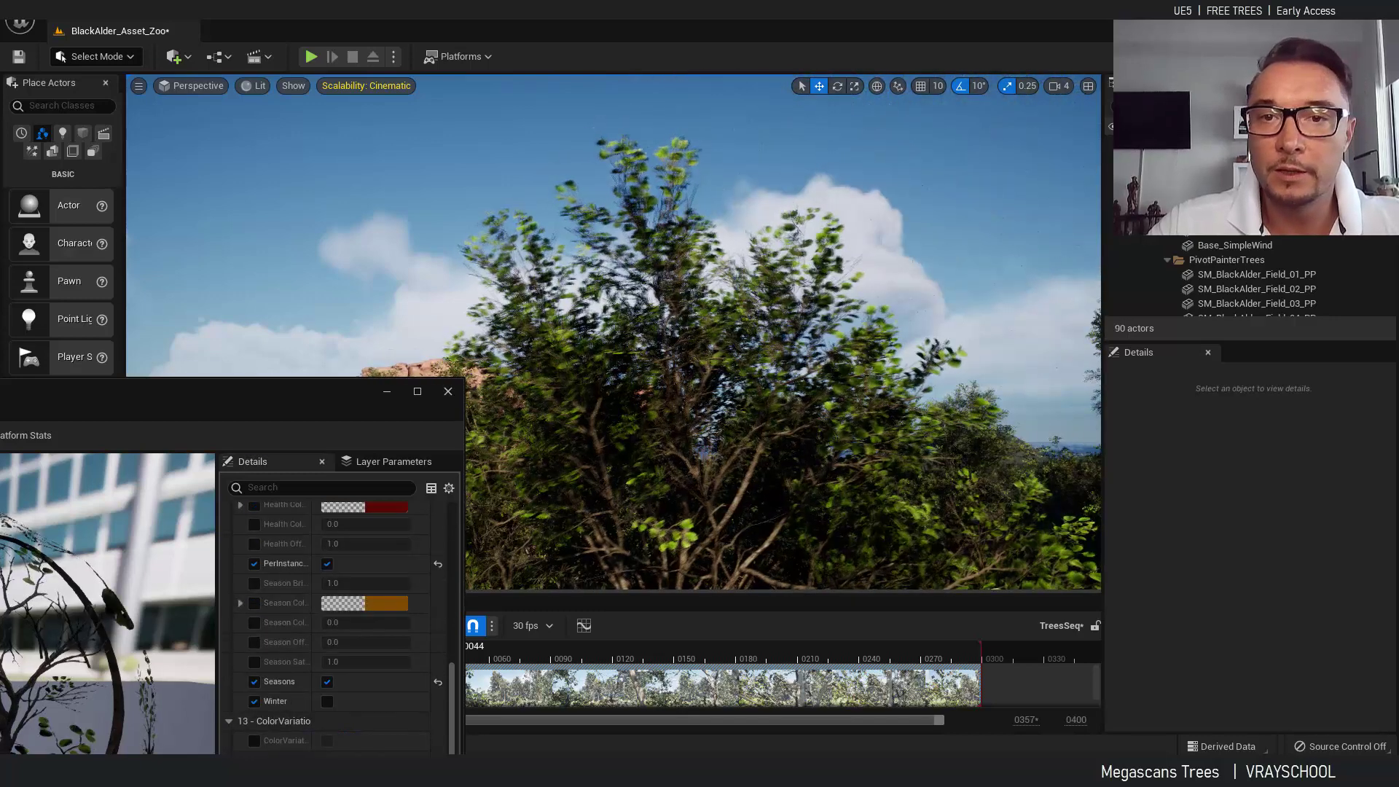
{"action": "left_click", "coordinate": [327, 701]}
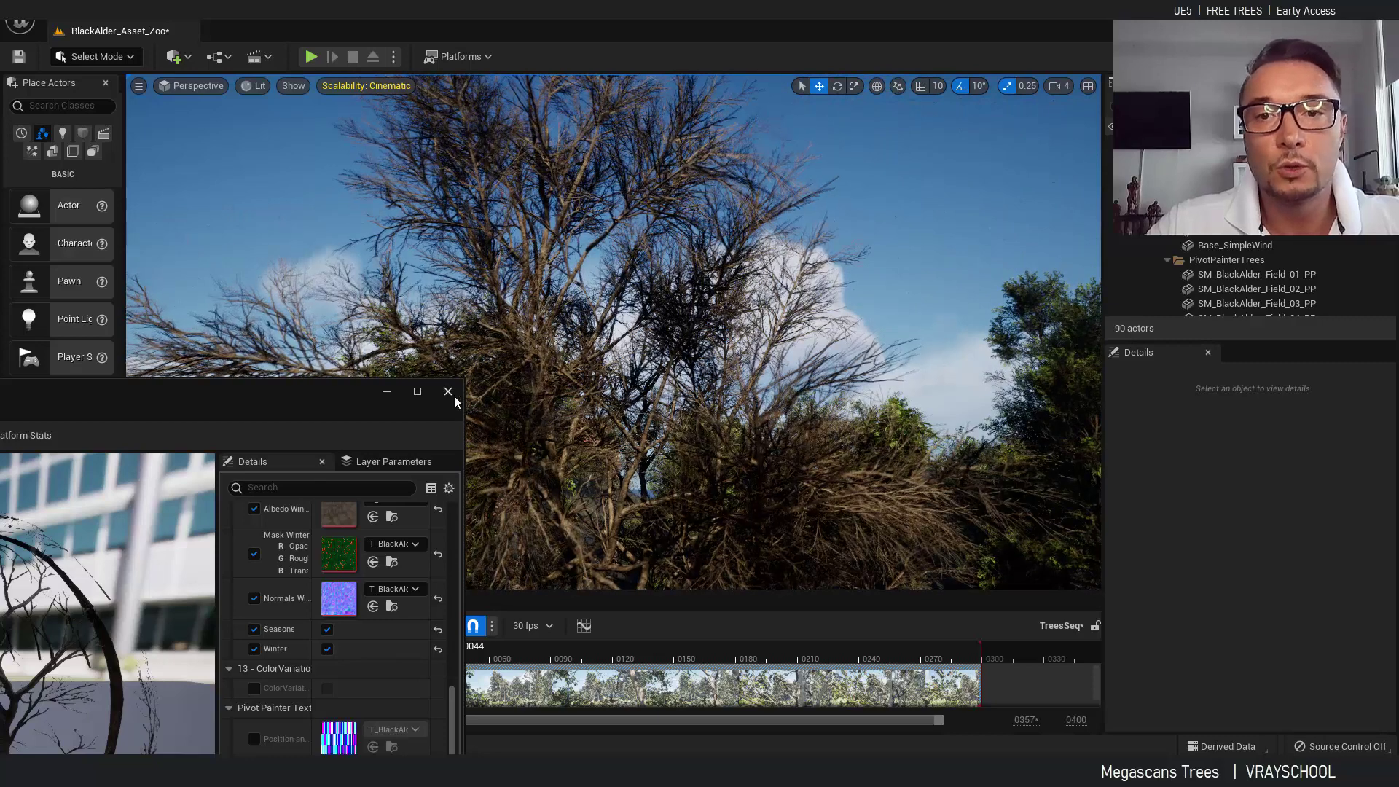
{"action": "left_click", "coordinate": [449, 392]}
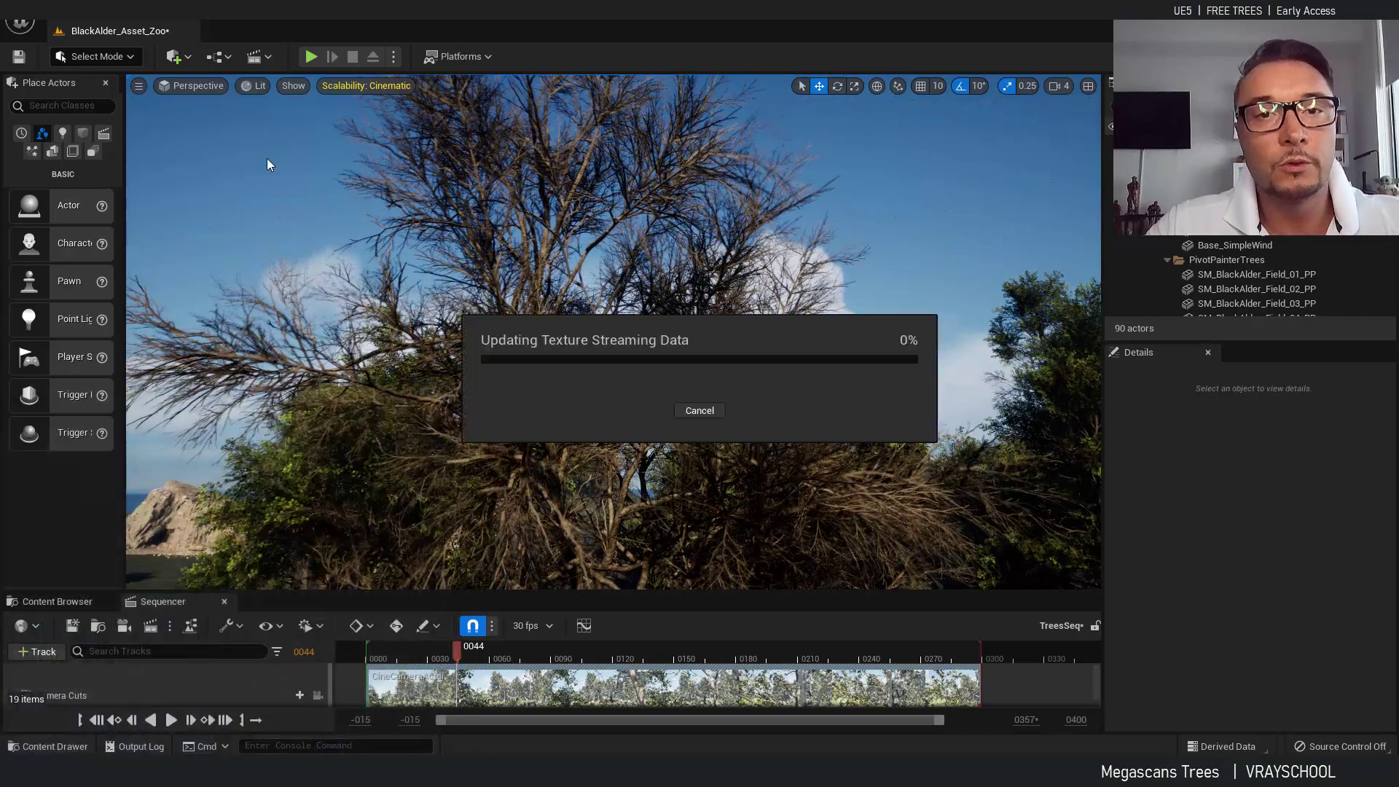
Step: Return the viewport to CineCameraActor and move the sequence playhead to frame 6
{"action": "left_click", "coordinate": [191, 86]}
{"action": "left_click", "coordinate": [229, 251]}
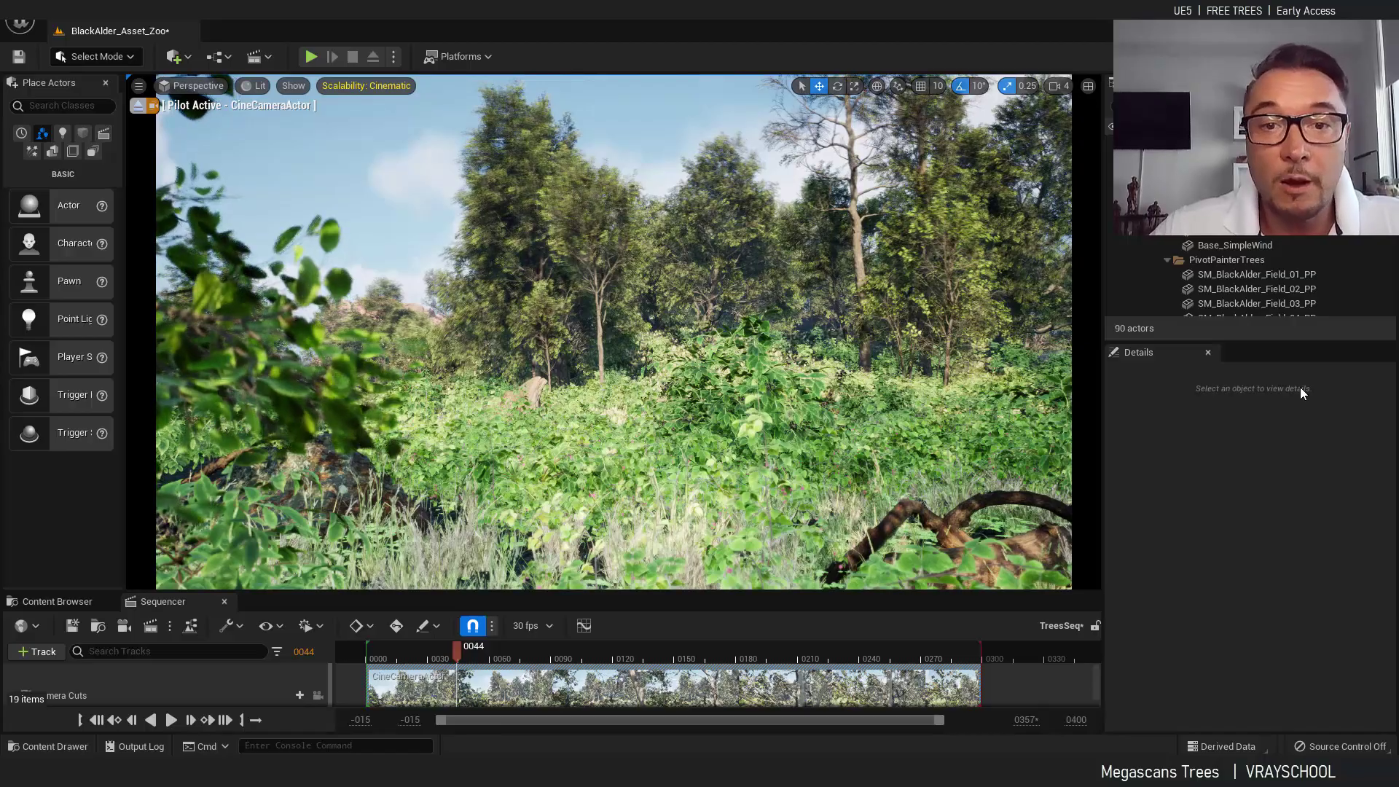
{"action": "mouse_move", "coordinate": [388, 657]}
{"action": "left_mouse_down"}
{"action": "mouse_move", "coordinate": [957, 654]}
{"action": "mouse_move", "coordinate": [545, 639]}
{"action": "mouse_move", "coordinate": [375, 658]}
{"action": "left_mouse_up"}
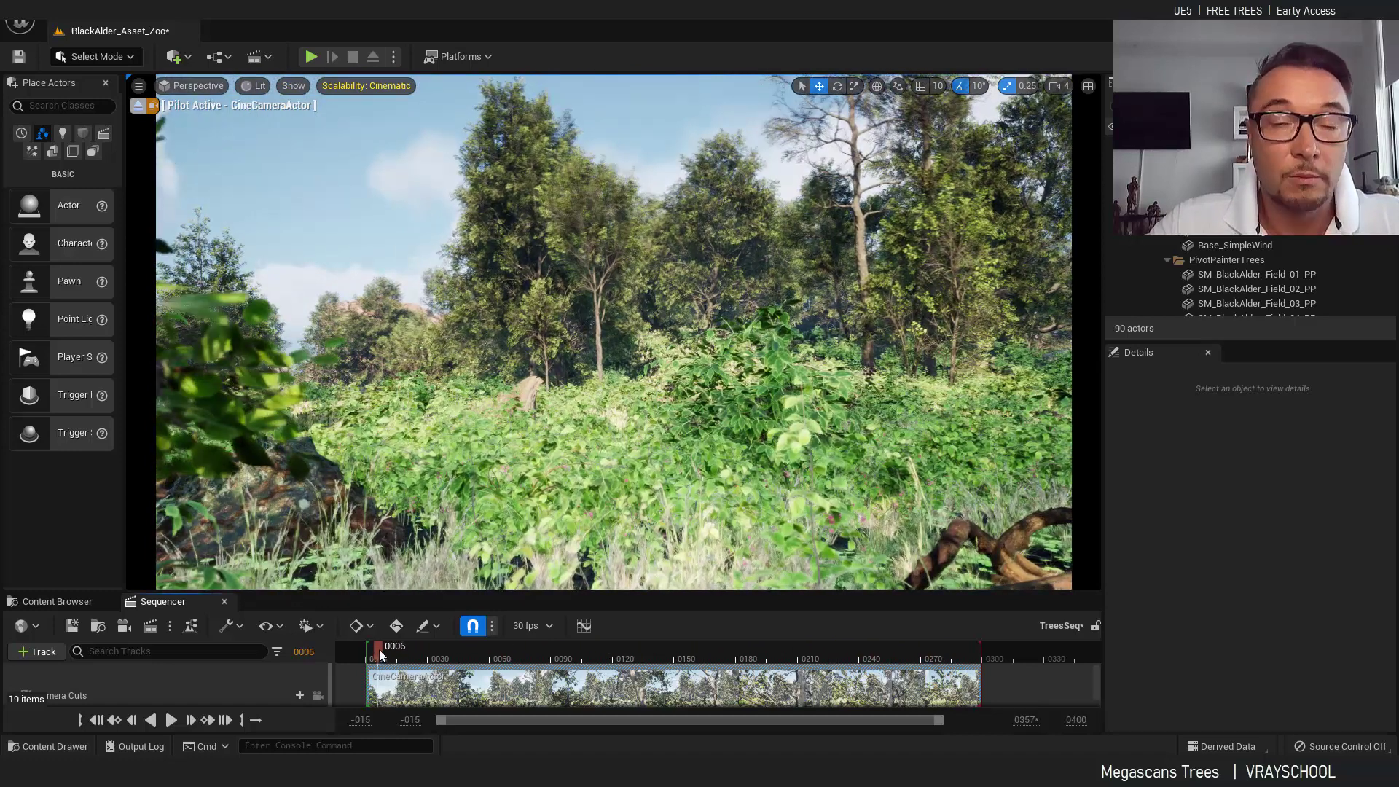